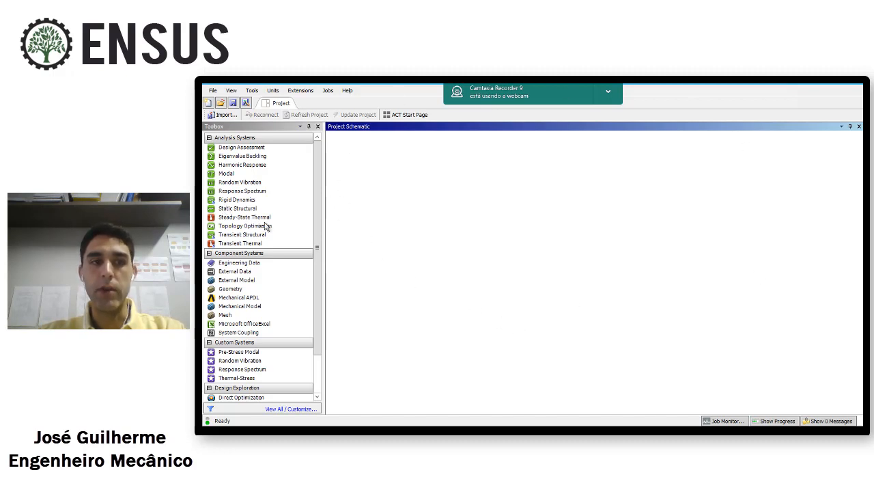
# Add a Static Structural analysis system to the project schematic
pyautogui.click(236, 209)
pyautogui.moveTo(237, 215); pyautogui.dragTo(341, 193)
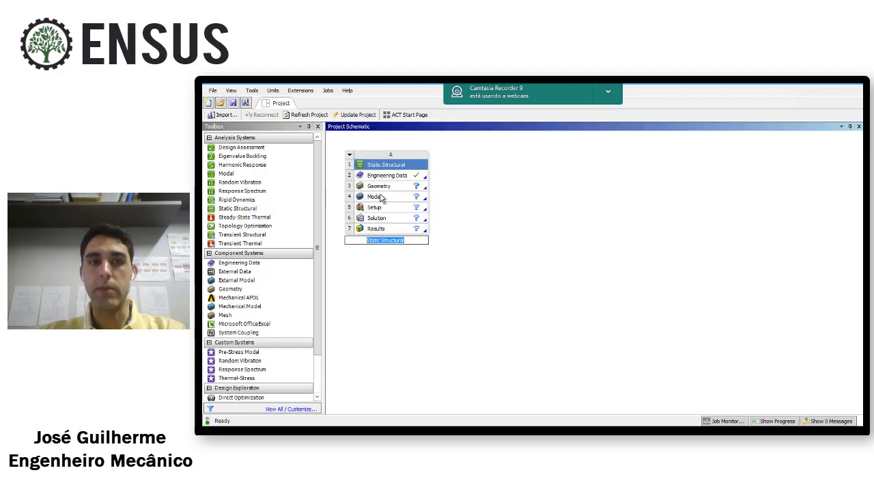
pyautogui.click(402, 189)
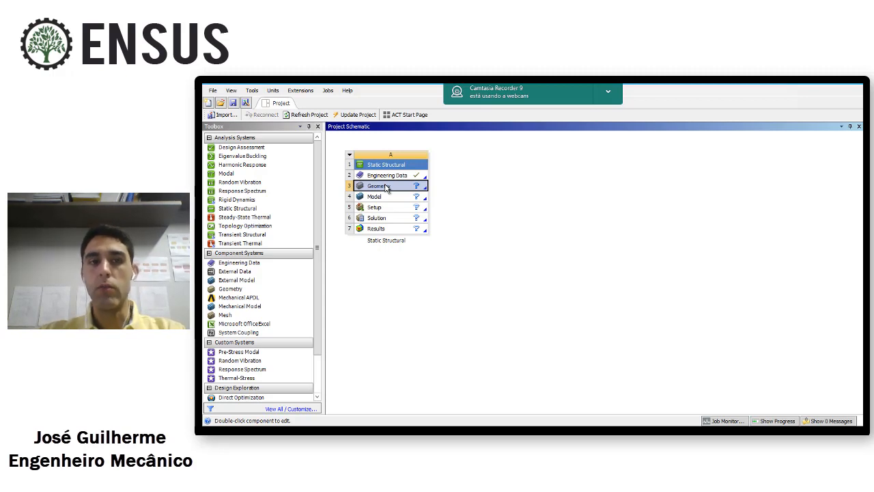
pyautogui.rightClick(387, 188)
pyautogui.moveTo(451, 204)
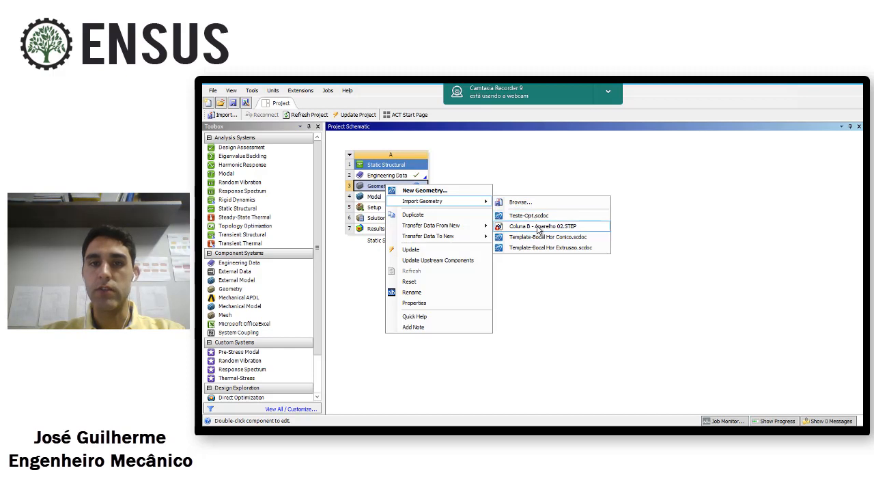
pyautogui.click(525, 179)
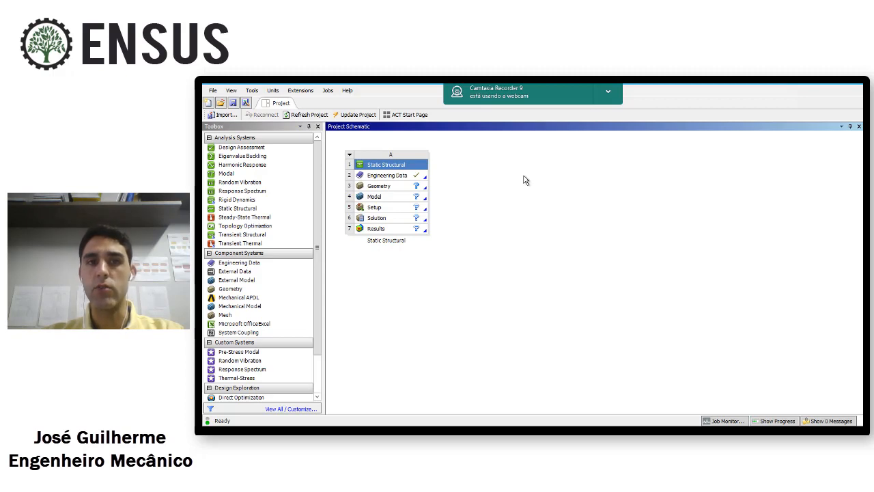
# Start a new geometry for the Static Structural system and open the X_B assembly file "Montagem conjunto dianteiro olhal mod...", listing all file types
pyautogui.rightClick(391, 190)
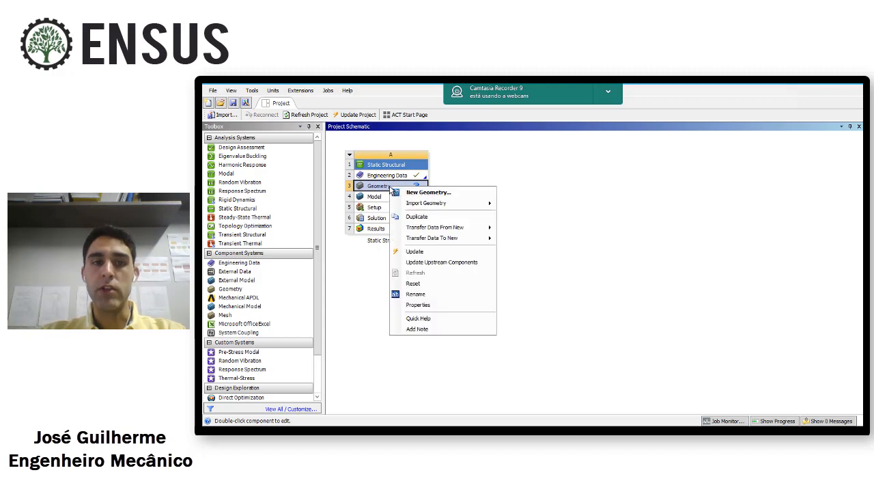
pyautogui.click(434, 193)
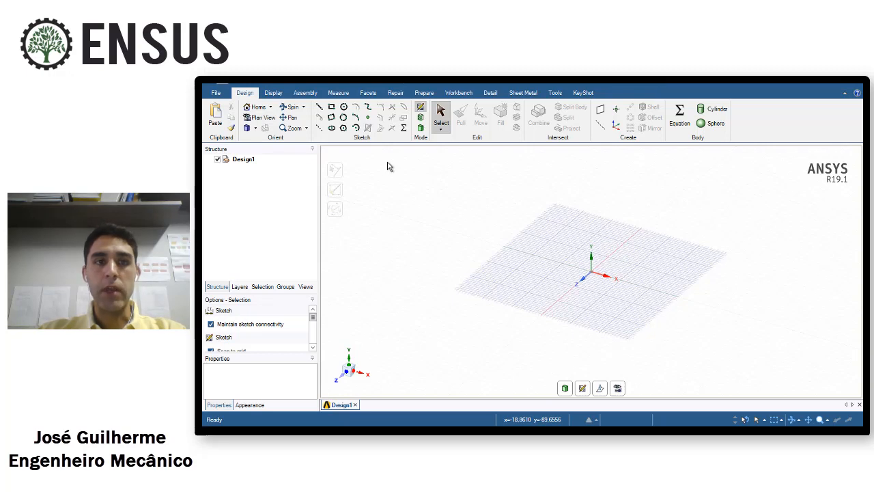
pyautogui.hotkey('ctrl', 'o')
pyautogui.moveTo(580, 139); pyautogui.dragTo(529, 121)
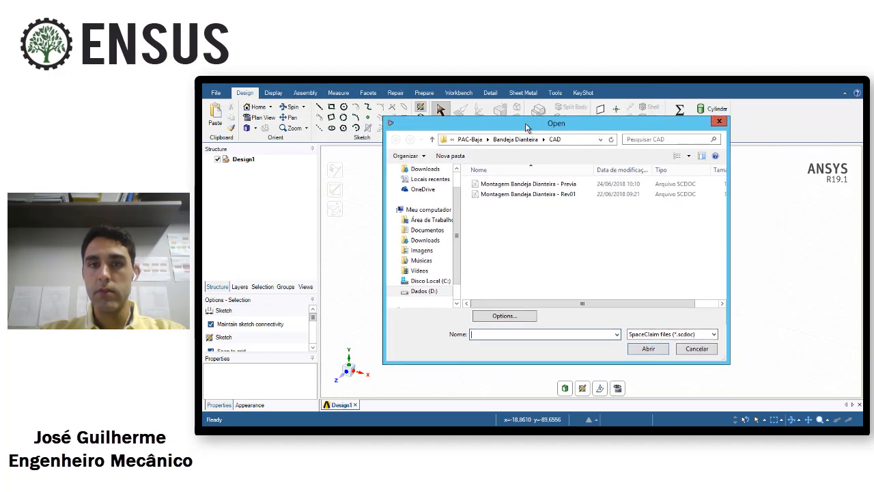
pyautogui.click(687, 331)
pyautogui.scroll(-3, 672, 316)
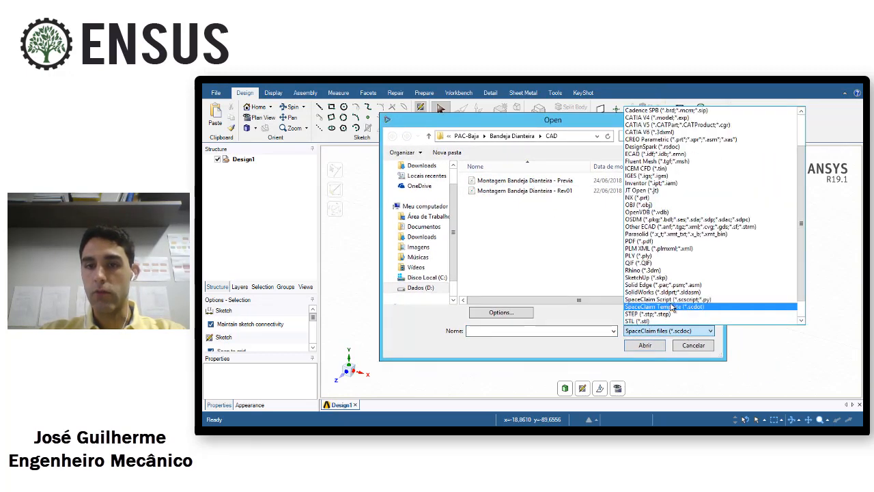
pyautogui.click(658, 321)
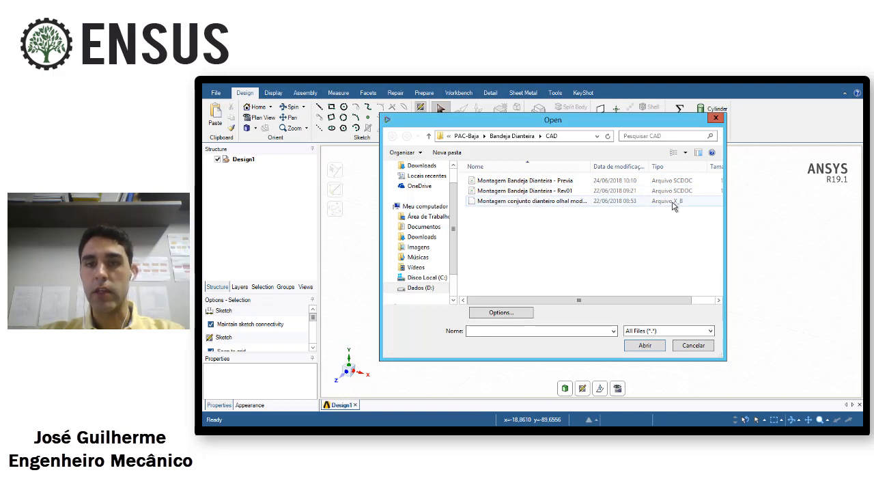
pyautogui.doubleClick(498, 202)
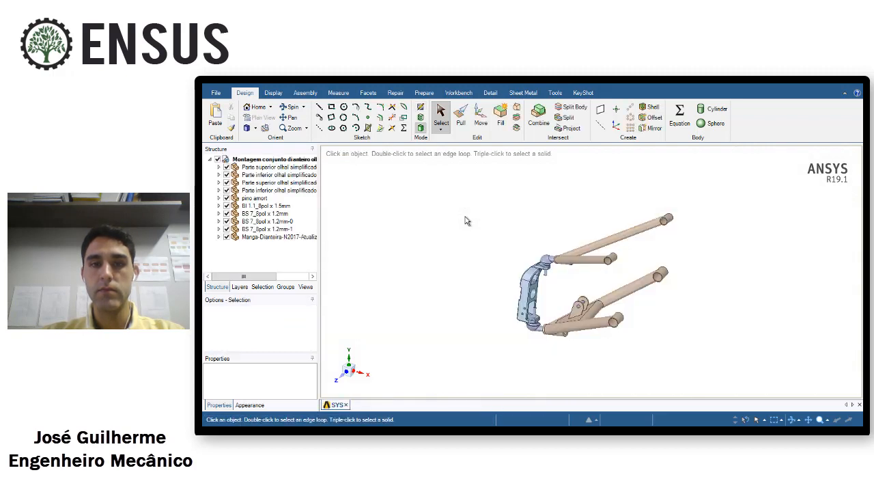
# Examine the opened front suspension assembly from several angles
pyautogui.moveTo(456, 243)
pyautogui.mouseDown(button='middle')
pyautogui.moveTo(495, 209)
pyautogui.moveTo(586, 220)
pyautogui.moveTo(599, 241)
pyautogui.moveTo(546, 241)
pyautogui.moveTo(519, 254)
pyautogui.mouseUp(button='middle')
pyautogui.moveTo(612, 245)
pyautogui.mouseDown(button='middle')
pyautogui.moveTo(652, 215)
pyautogui.moveTo(632, 211)
pyautogui.moveTo(665, 247)
pyautogui.moveTo(654, 218)
pyautogui.mouseUp(button='middle')
pyautogui.scroll(-3, 654, 218)
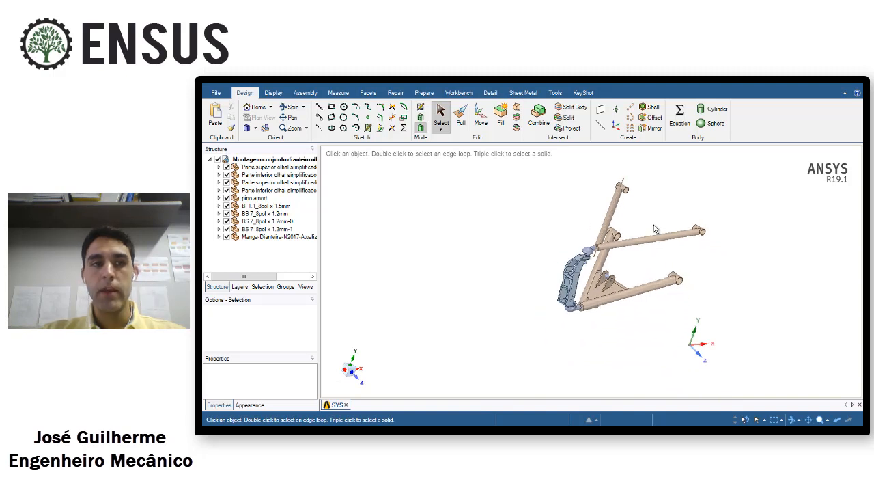
pyautogui.moveTo(654, 220)
pyautogui.mouseDown(button='middle')
pyautogui.moveTo(662, 222)
pyautogui.moveTo(652, 222)
pyautogui.mouseUp(button='middle')
pyautogui.scroll(1, 673, 305)
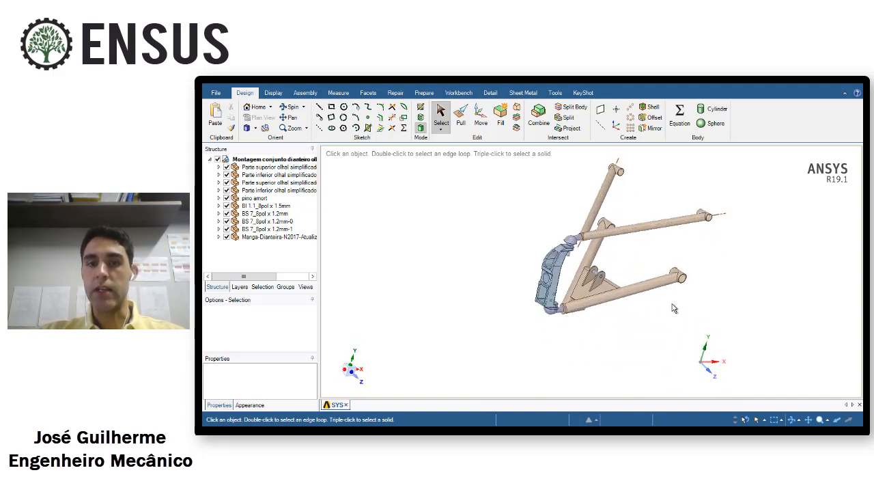
pyautogui.scroll(-1, 672, 305)
pyautogui.moveTo(673, 308); pyautogui.dragTo(657, 272, button='middle')
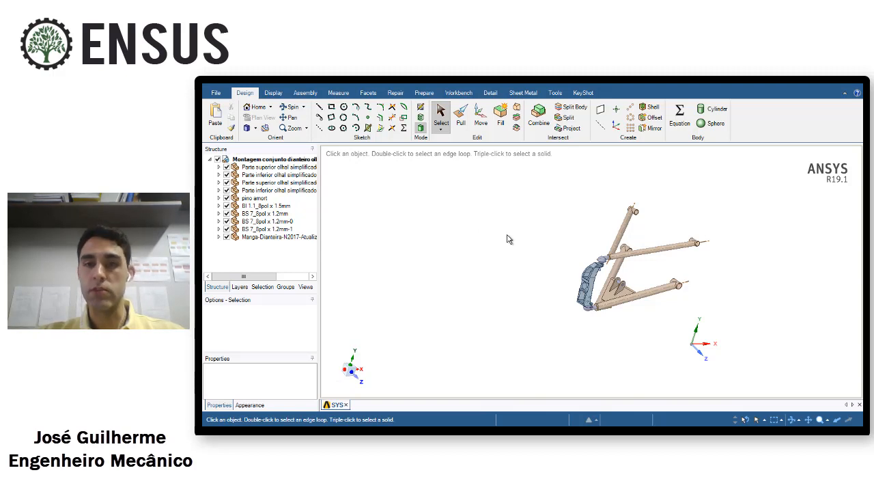
# Expand the eyelet, pino amort and tube components in the assembly structure to list their bodies
pyautogui.click(220, 168)
pyautogui.click(218, 183)
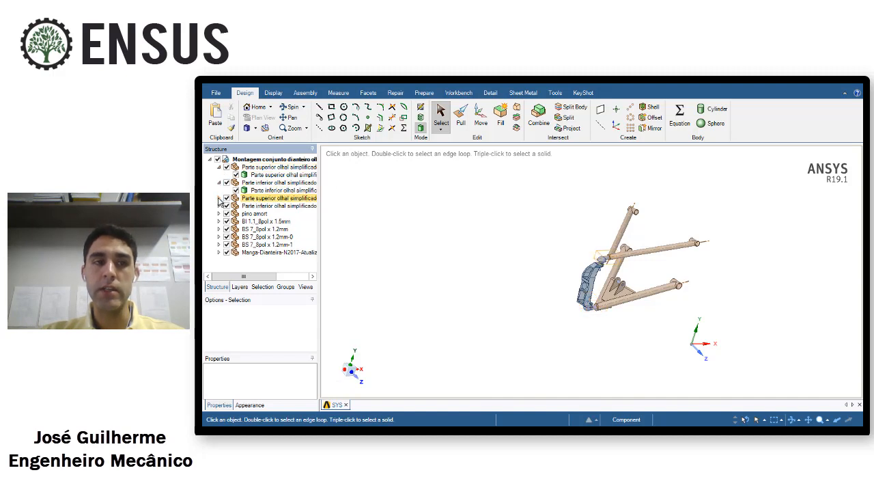
pyautogui.click(219, 198)
pyautogui.click(218, 213)
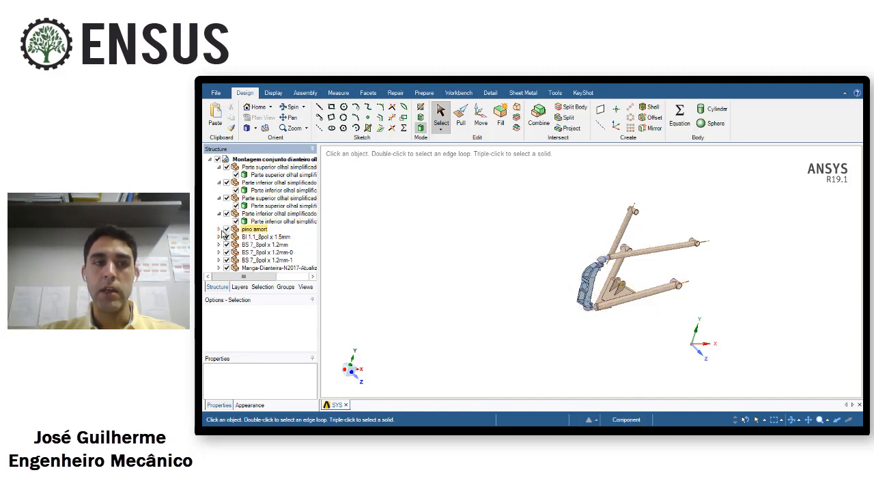
pyautogui.click(218, 229)
pyautogui.click(218, 236)
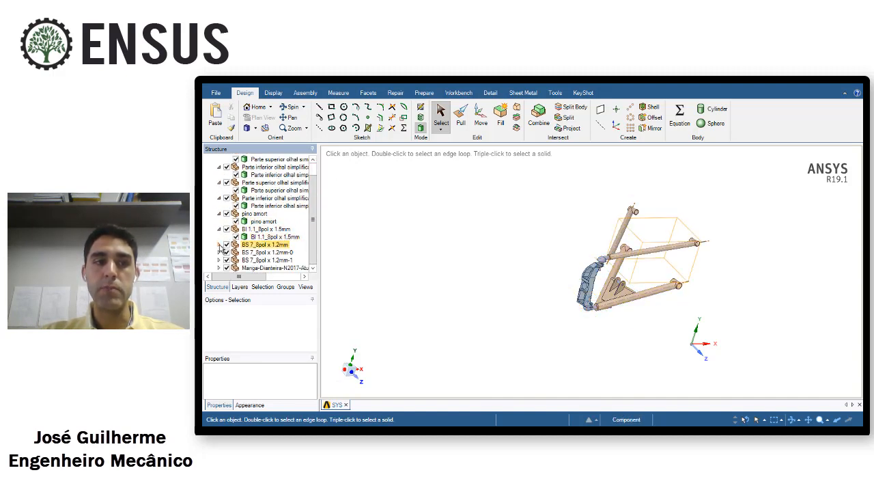
pyautogui.click(219, 243)
pyautogui.click(218, 260)
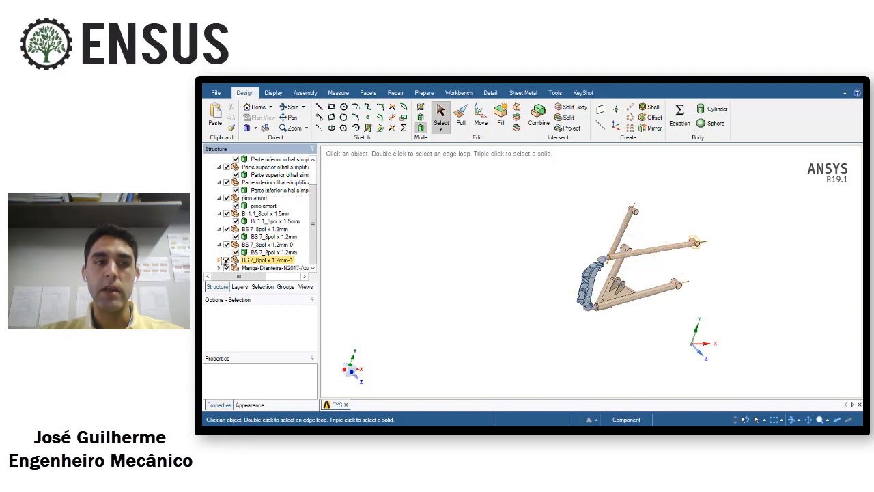
pyautogui.click(219, 260)
pyautogui.scroll(3, 235, 246)
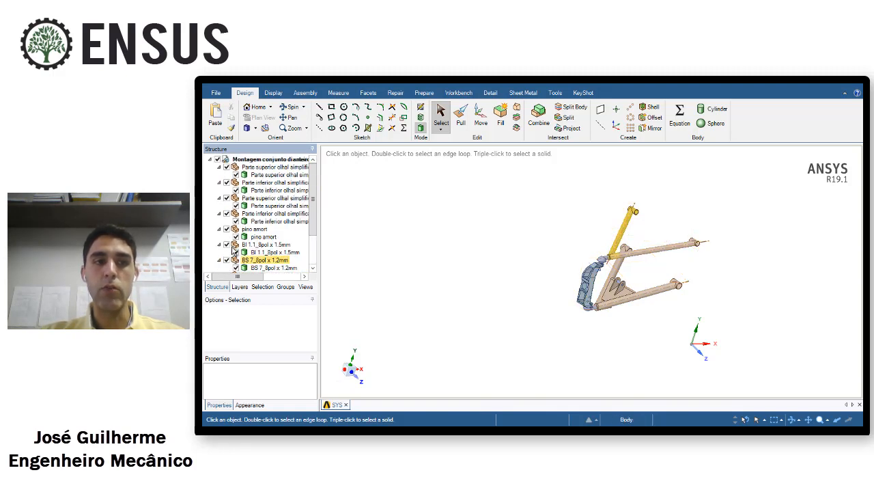
# Highlight the "Parte superior olhal" body of the lower ball joint and inspect it up close beside the knuckle
pyautogui.click(273, 175)
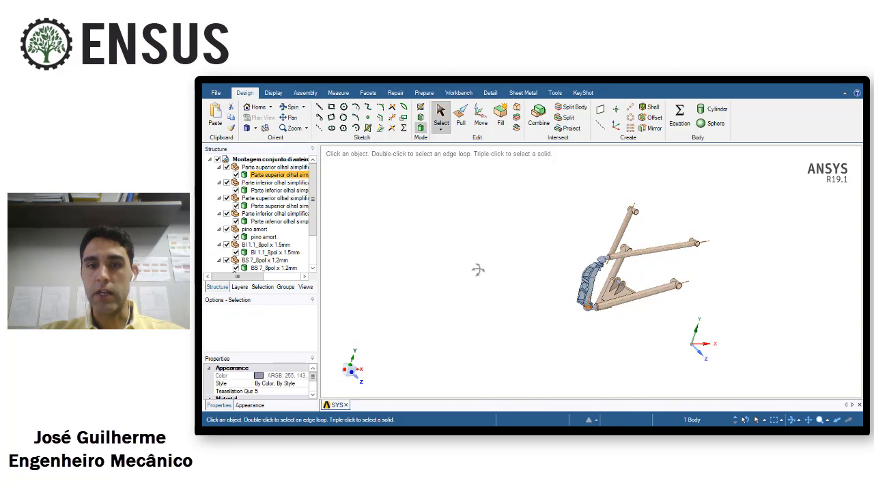
pyautogui.moveTo(478, 270); pyautogui.dragTo(552, 287, button='middle')
pyautogui.scroll(5, 635, 308)
pyautogui.click(552, 286)
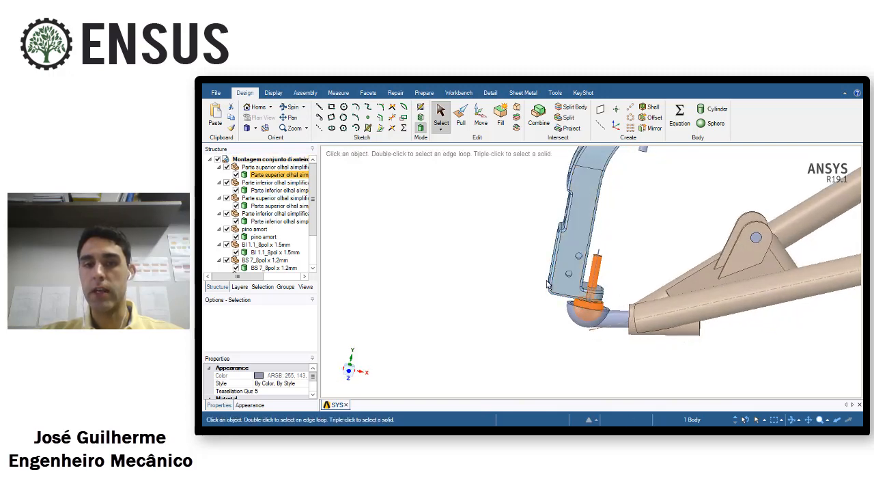
# Select the cylindrical mounting sleeves at both tube ends of the lower suspension arm
pyautogui.scroll(-5, 568, 287)
pyautogui.moveTo(517, 308); pyautogui.dragTo(542, 310, button='middle')
pyautogui.scroll(-4, 541, 310)
pyautogui.moveTo(618, 249); pyautogui.dragTo(630, 251, button='middle')
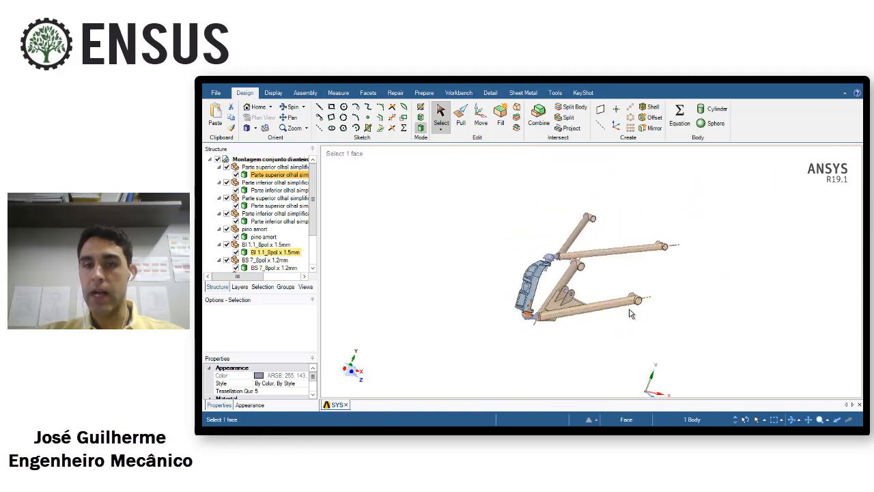
pyautogui.scroll(2, 632, 307)
pyautogui.scroll(3, 645, 303)
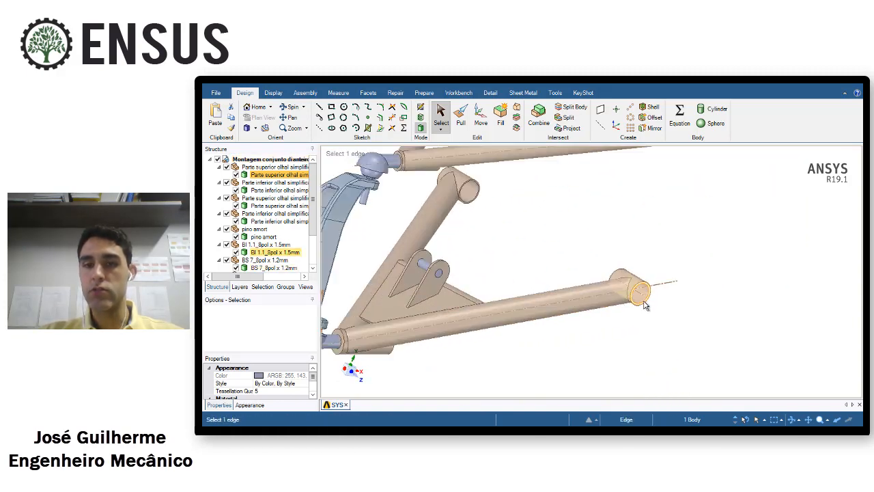
pyautogui.click(634, 290)
pyautogui.keyDown('ctrl'); pyautogui.click(476, 196); pyautogui.keyUp('ctrl')
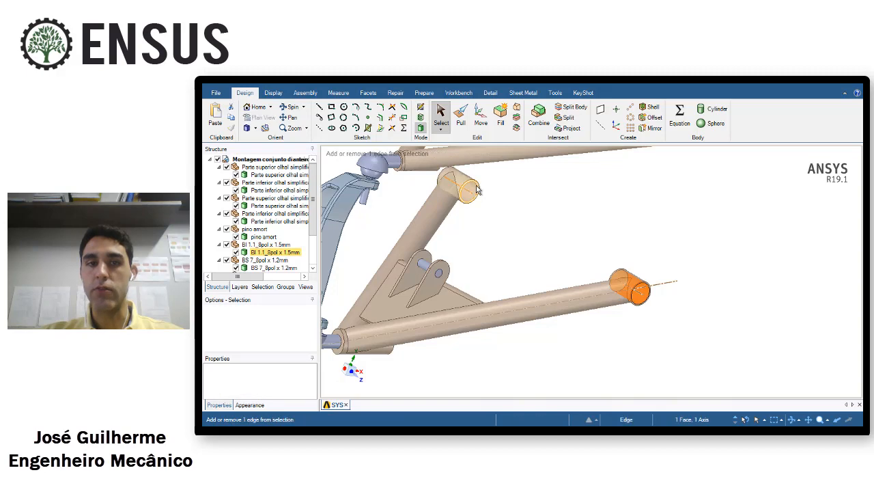
# Add the mounting sleeves at the two tube ends of the upper suspension arm to the selection
pyautogui.scroll(-7, 490, 199)
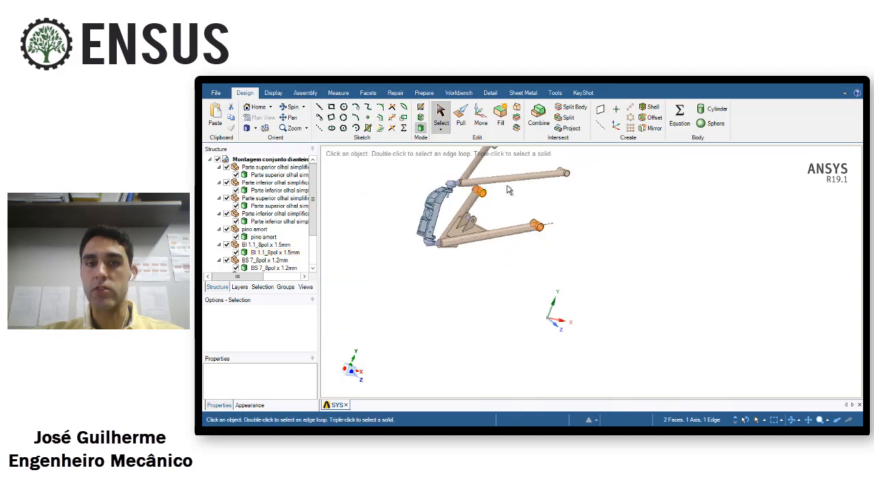
pyautogui.keyDown('ctrl'); pyautogui.moveTo(510, 191); pyautogui.dragTo(525, 256, button='middle'); pyautogui.keyUp('ctrl')
pyautogui.scroll(6, 519, 246)
pyautogui.keyDown('ctrl'); pyautogui.moveTo(509, 225); pyautogui.dragTo(524, 287, button='middle'); pyautogui.keyUp('ctrl')
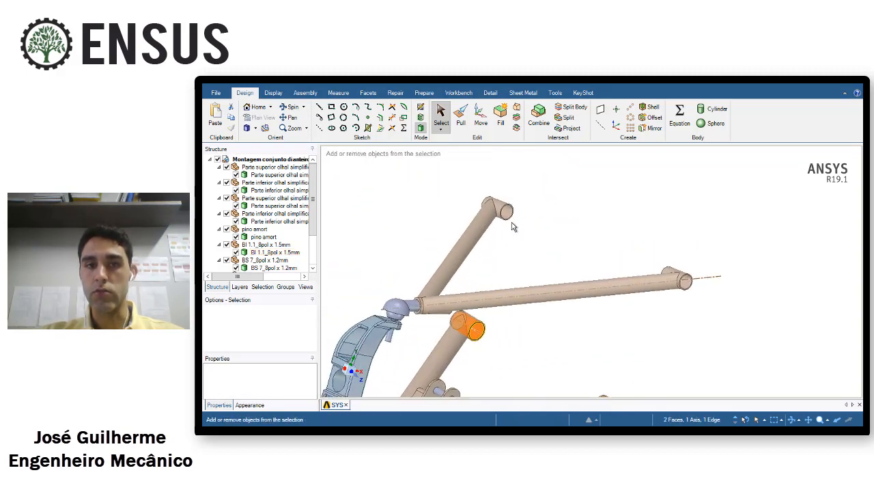
pyautogui.keyDown('ctrl'); pyautogui.click(508, 211); pyautogui.keyUp('ctrl')
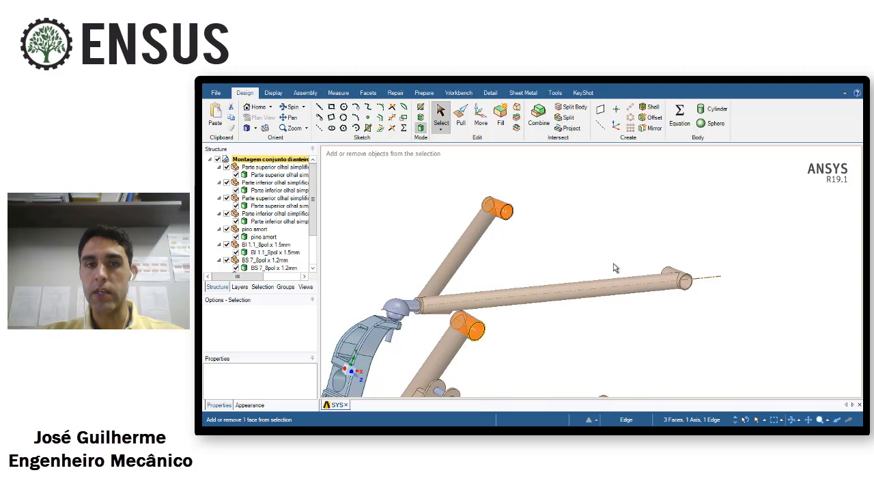
pyautogui.keyDown('ctrl'); pyautogui.click(688, 287); pyautogui.keyUp('ctrl')
pyautogui.scroll(-4, 634, 335)
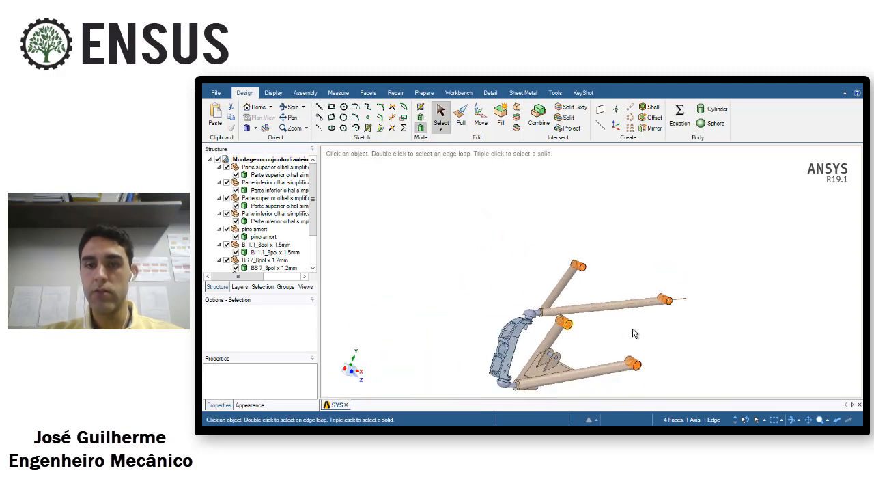
pyautogui.keyDown('ctrl'); pyautogui.moveTo(634, 335); pyautogui.dragTo(690, 308, button='middle'); pyautogui.keyUp('ctrl')
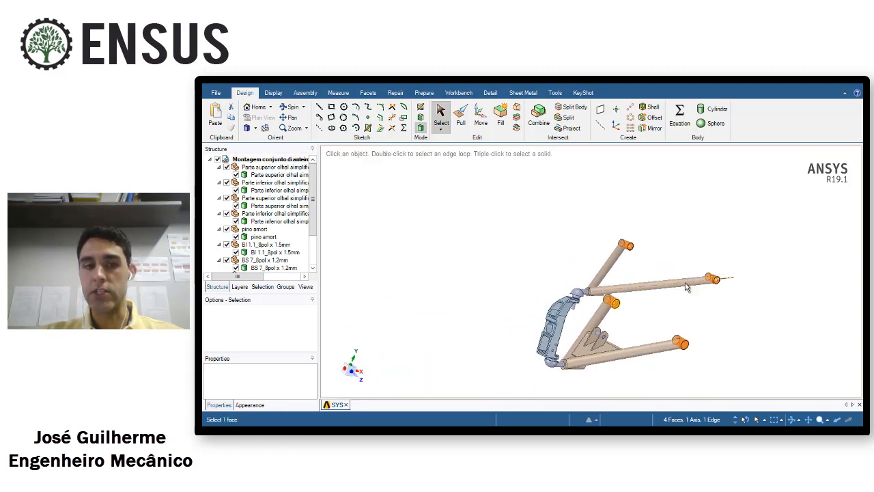
pyautogui.moveTo(676, 259); pyautogui.dragTo(656, 287, button='middle')
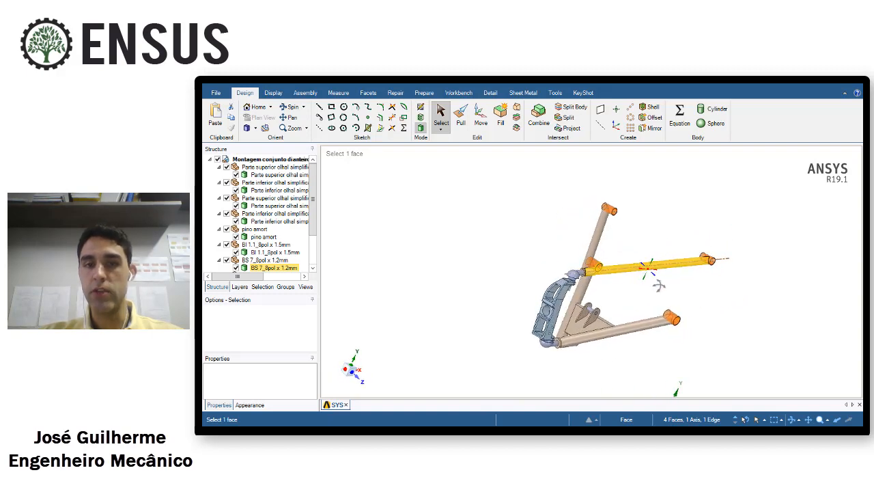
# Select the cylindrical face of the round central hole in the wheel knuckle
pyautogui.scroll(5, 489, 325)
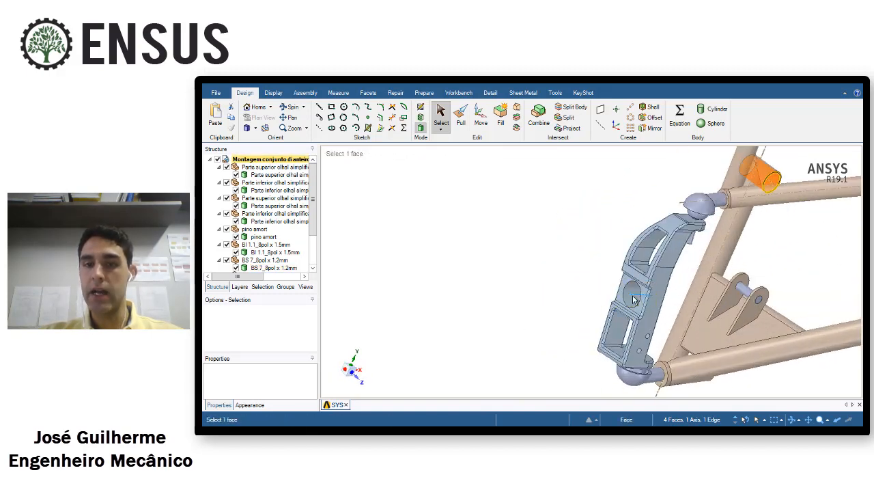
pyautogui.click(625, 307)
pyautogui.scroll(-4, 621, 316)
pyautogui.scroll(-3, 622, 319)
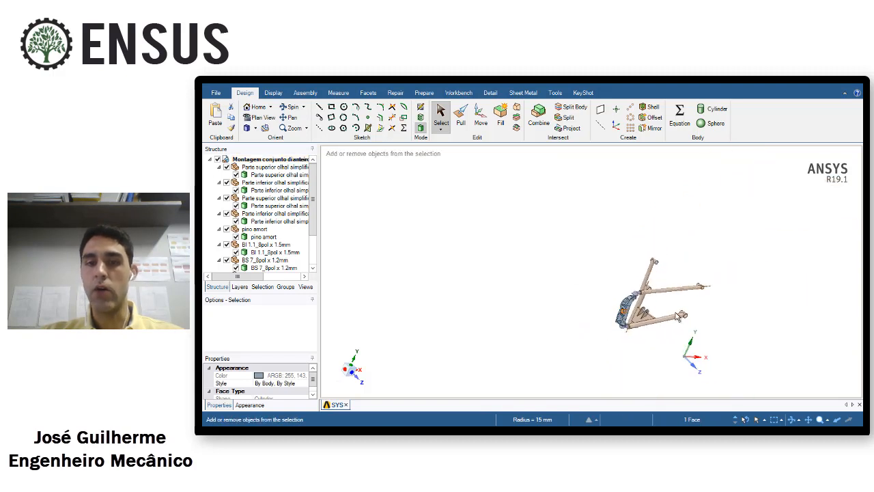
pyautogui.keyDown('shift'); pyautogui.moveTo(621, 319); pyautogui.dragTo(603, 296, button='middle'); pyautogui.keyUp('shift')
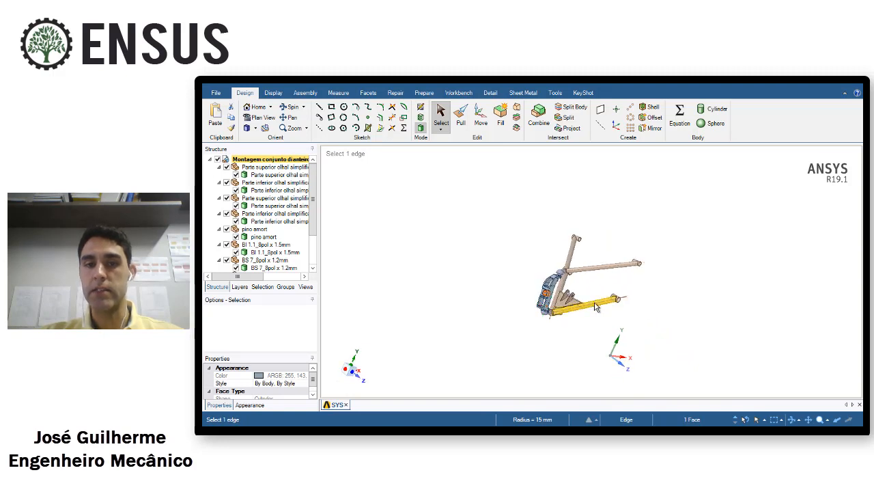
pyautogui.scroll(3, 595, 306)
# Highlight the lower ball joint's upper and lower eyelet bodies individually and select both together
pyautogui.click(258, 175)
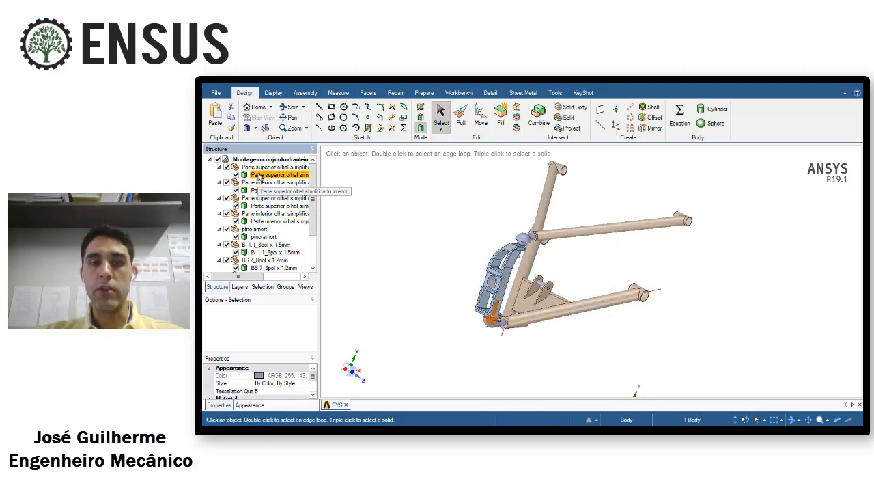
pyautogui.click(261, 191)
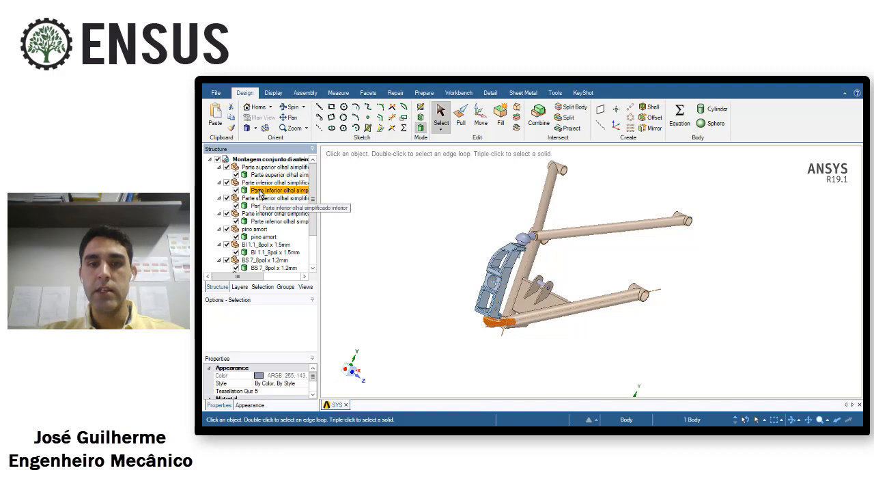
pyautogui.moveTo(517, 287); pyautogui.dragTo(389, 275, button='middle')
pyautogui.keyDown('ctrl'); pyautogui.click(274, 176); pyautogui.keyUp('ctrl')
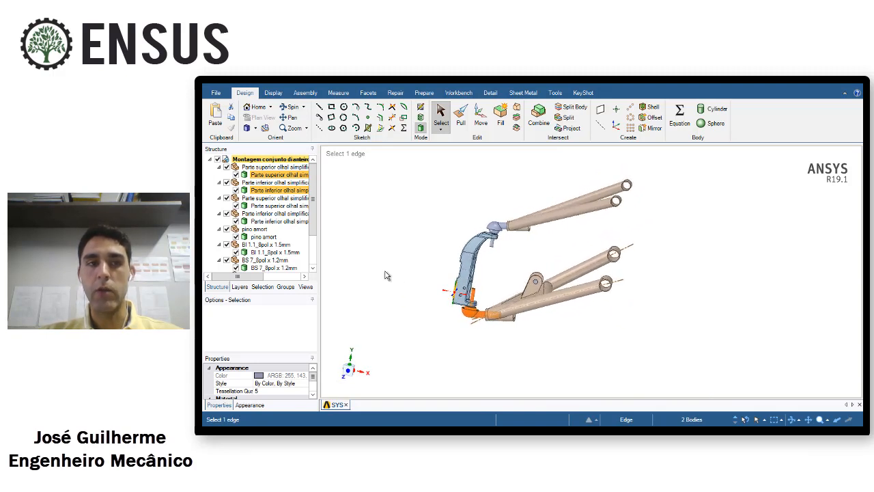
# Select the upper ball joint's upper and lower eyelet bodies together
pyautogui.click(274, 206)
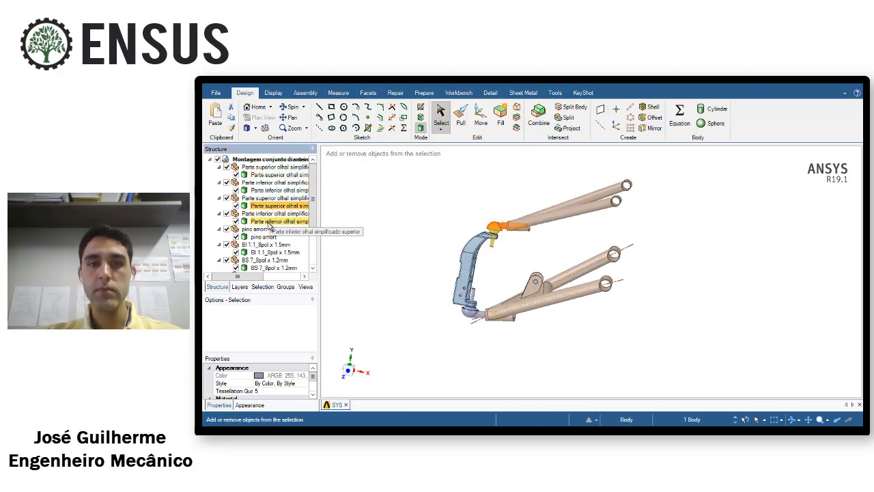
pyautogui.keyDown('ctrl'); pyautogui.click(276, 221); pyautogui.keyUp('ctrl')
pyautogui.scroll(-1, 266, 224)
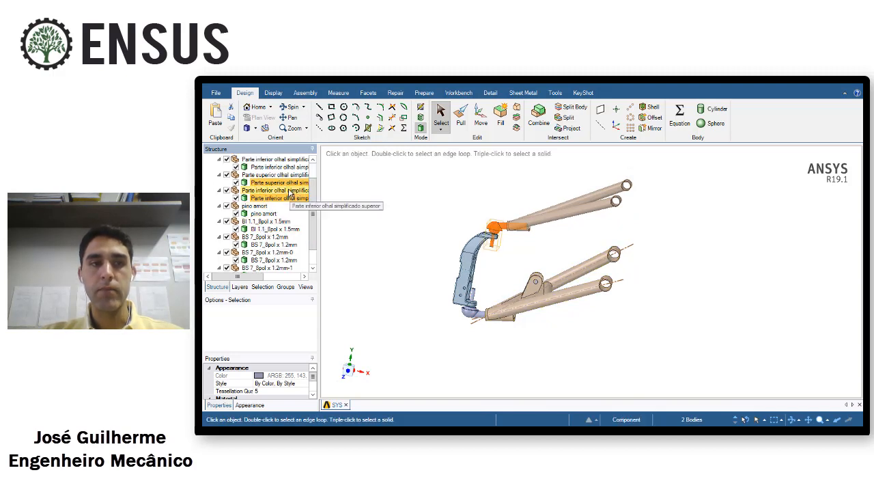
# Highlight the "pino amort" body and examine the pin between the lower suspension arm's two bracket plates
pyautogui.click(262, 215)
pyautogui.moveTo(542, 305); pyautogui.dragTo(599, 300, button='middle')
pyautogui.scroll(1, 512, 282)
pyautogui.keyDown('ctrl'); pyautogui.moveTo(510, 282); pyautogui.dragTo(583, 282, button='middle'); pyautogui.keyUp('ctrl')
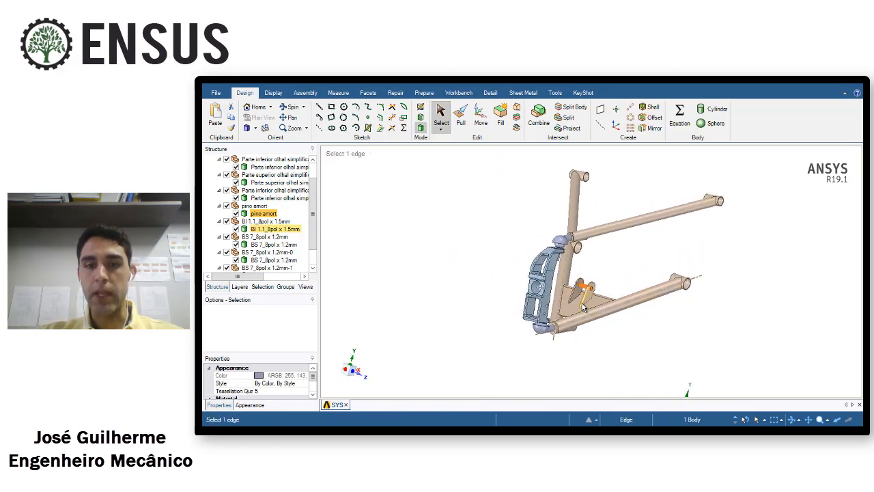
pyautogui.scroll(2, 582, 281)
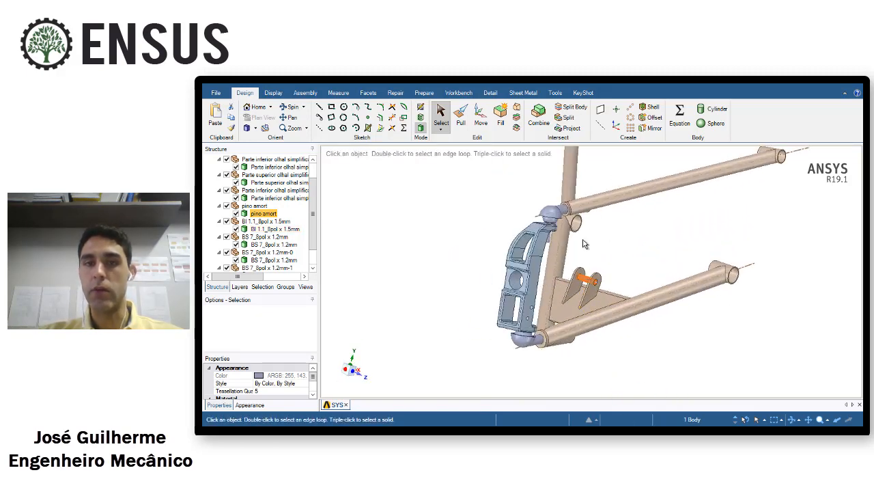
pyautogui.scroll(-5, 610, 263)
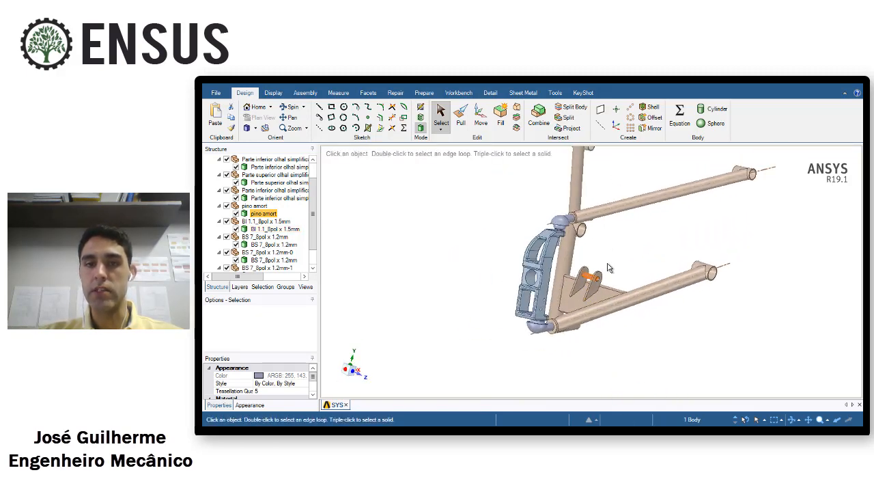
# Highlight the lower suspension arm body "BI 1.1_8pol x 1.5mm" and view its full extent
pyautogui.click(256, 230)
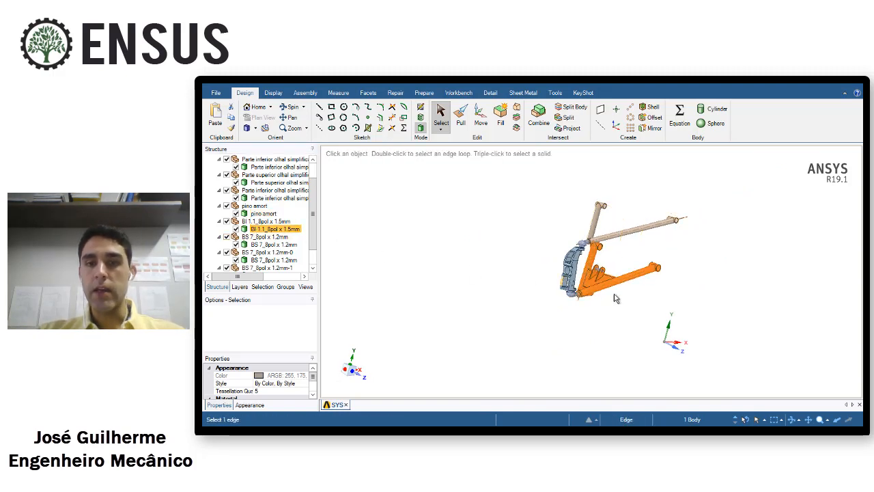
pyautogui.moveTo(616, 298)
pyautogui.mouseDown(button='middle')
pyautogui.moveTo(626, 296)
pyautogui.moveTo(617, 294)
pyautogui.moveTo(622, 303)
pyautogui.moveTo(609, 268)
pyautogui.moveTo(624, 283)
pyautogui.moveTo(619, 306)
pyautogui.mouseUp(button='middle')
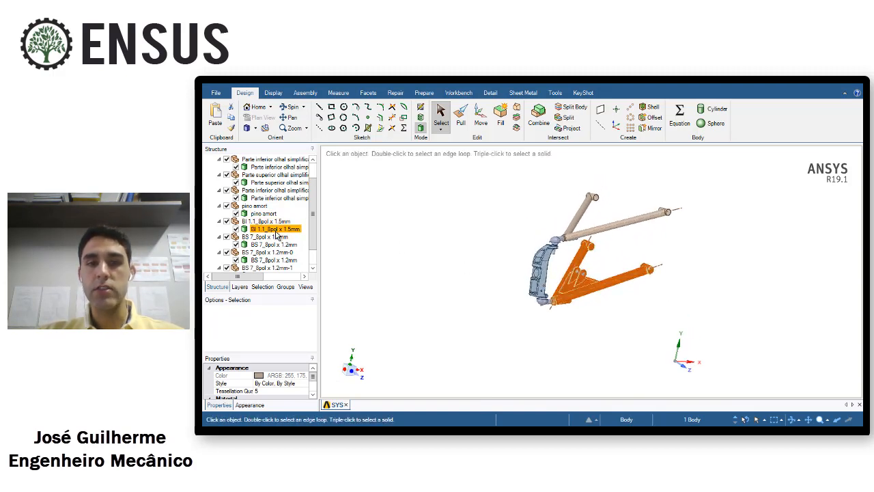
pyautogui.scroll(2, 643, 305)
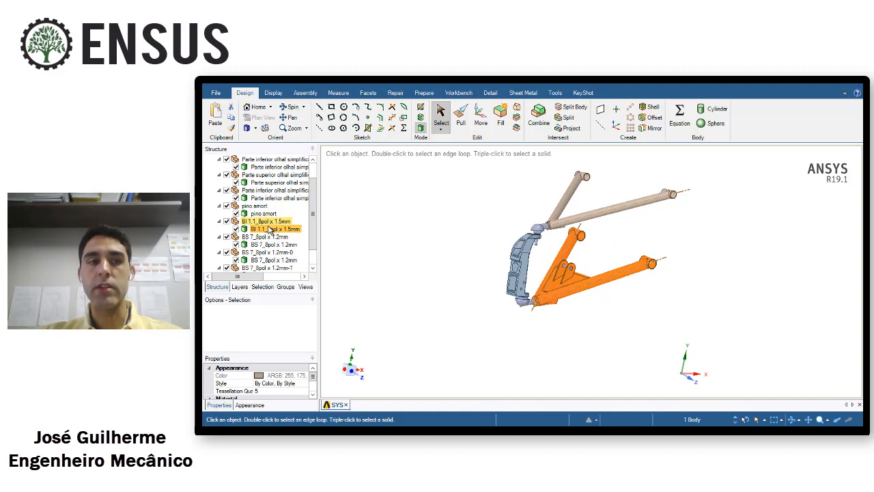
pyautogui.click(254, 231)
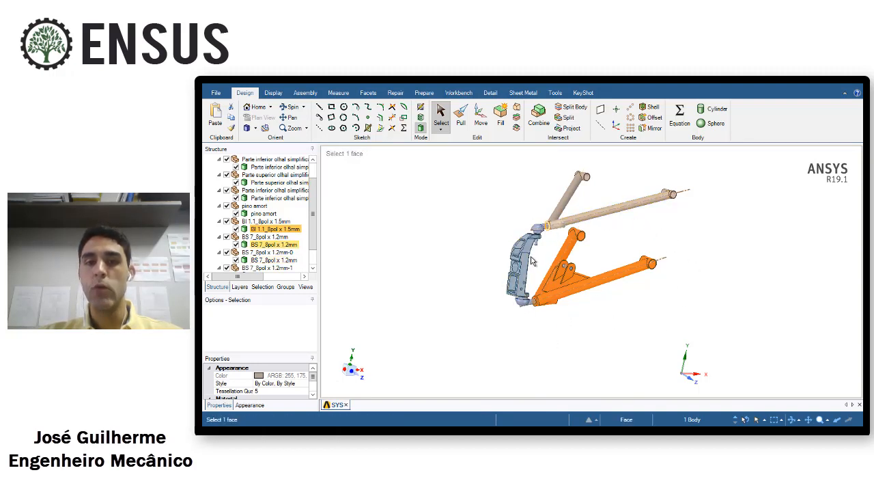
# Highlight the upper suspension arm's two long tube bodies one at a time and examine where they meet at the ball joint
pyautogui.click(275, 244)
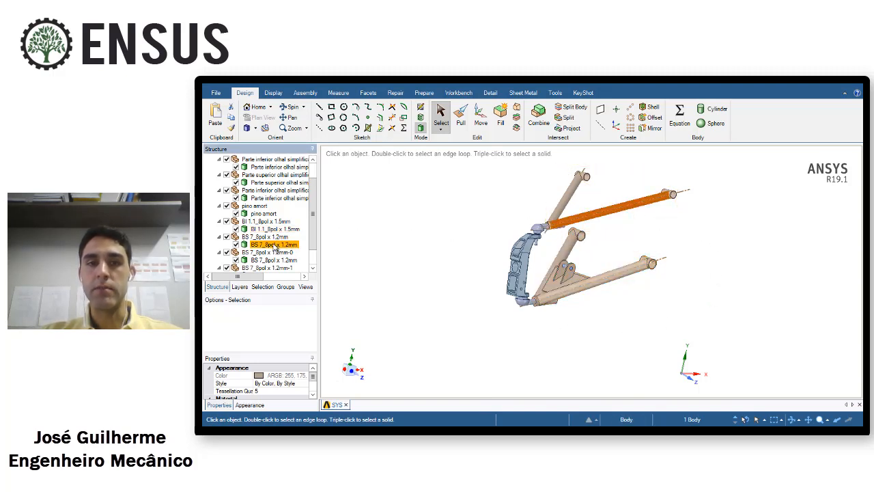
pyautogui.scroll(-1, 273, 251)
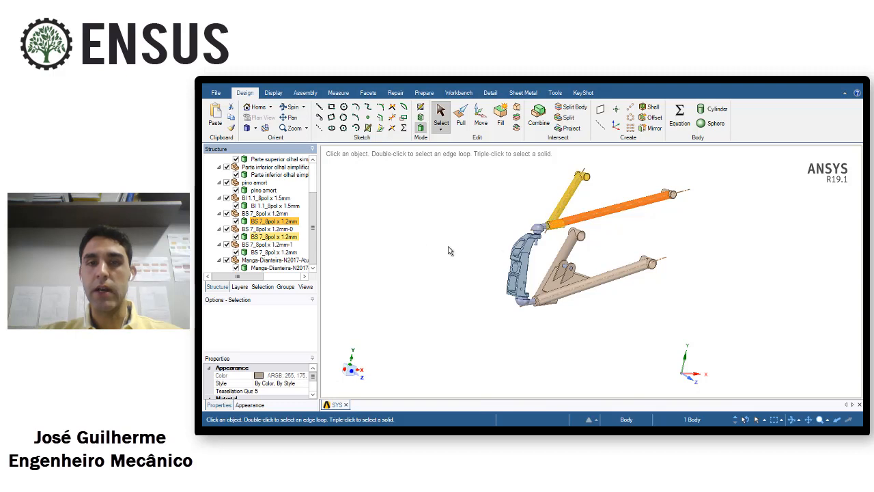
pyautogui.moveTo(449, 249); pyautogui.dragTo(637, 260, button='middle')
pyautogui.click(279, 237)
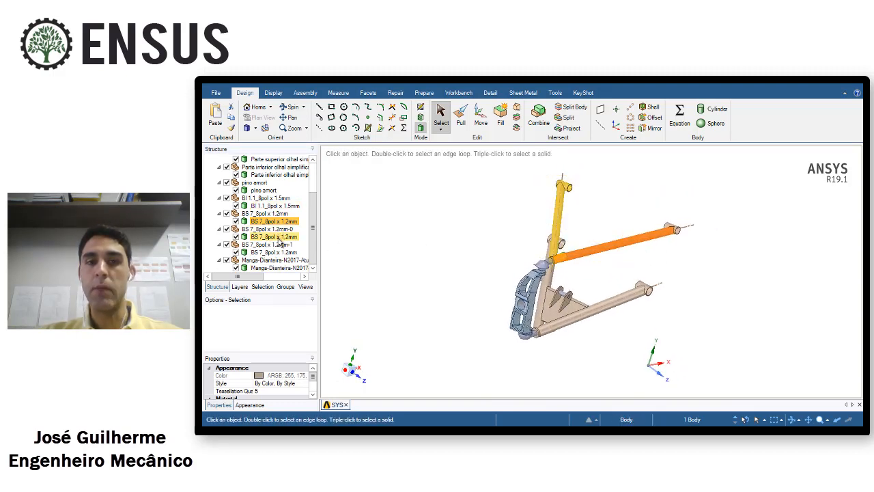
pyautogui.moveTo(523, 280); pyautogui.dragTo(546, 283, button='middle')
pyautogui.scroll(-3, 546, 282)
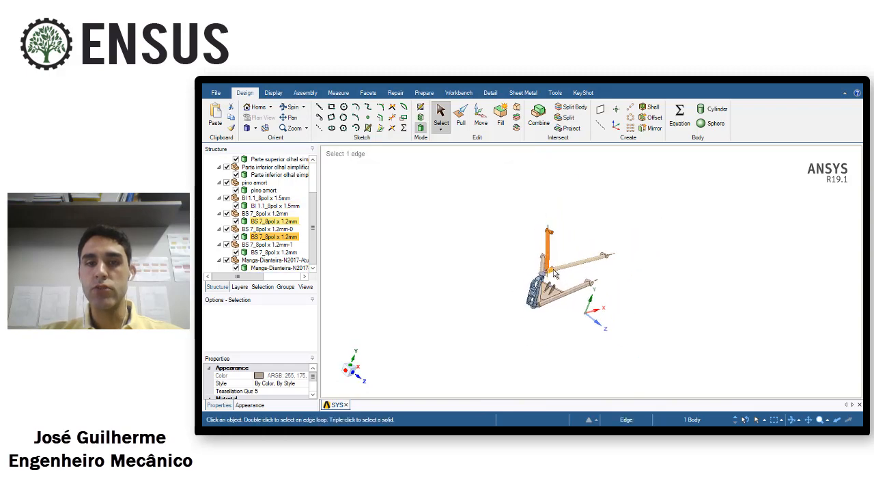
pyautogui.scroll(5, 559, 245)
pyautogui.keyDown('ctrl'); pyautogui.moveTo(549, 204); pyautogui.dragTo(555, 226, button='middle'); pyautogui.keyUp('ctrl')
pyautogui.scroll(3, 547, 314)
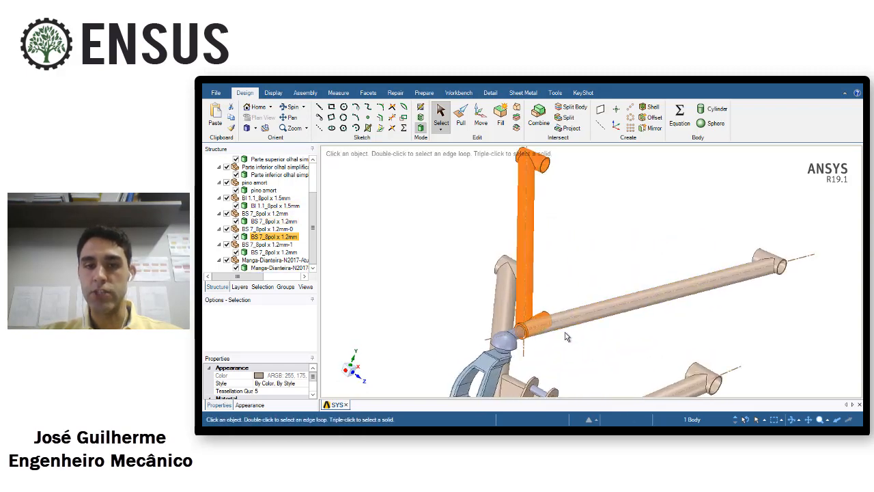
pyautogui.scroll(-6, 539, 312)
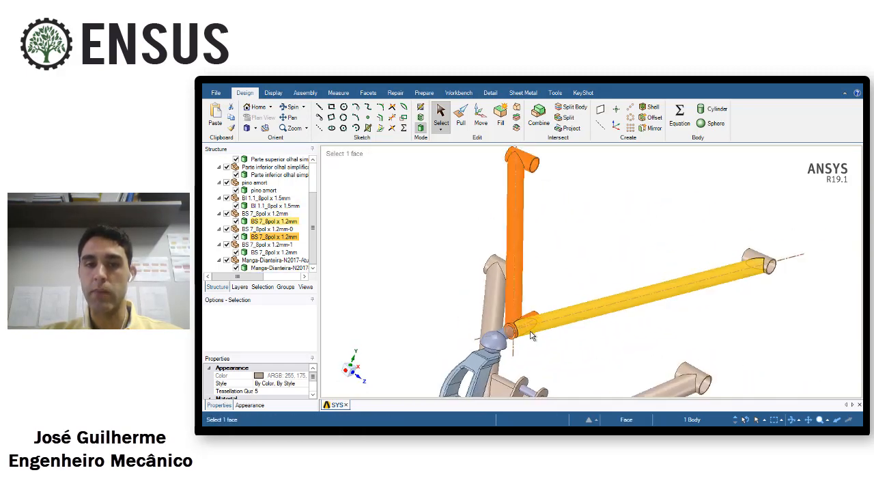
# Highlight the upper arm's separate end sleeve body, followed by the wheel knuckle body, and clear the selection
pyautogui.click(268, 252)
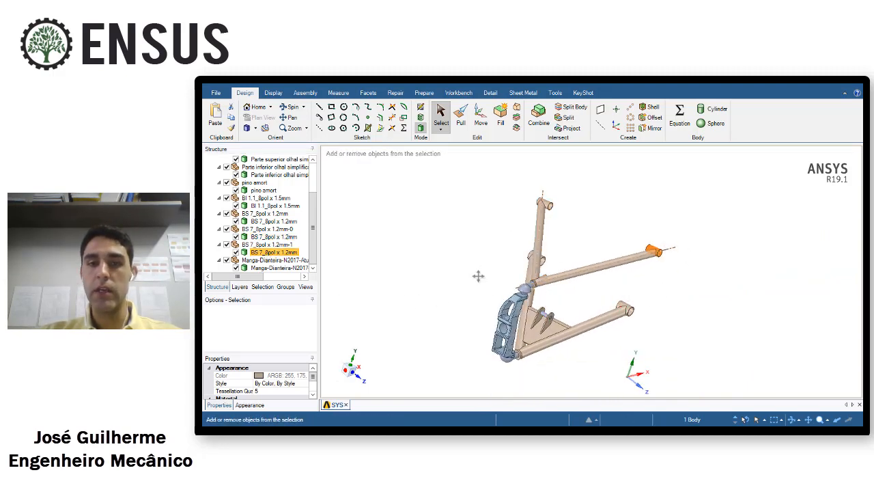
pyautogui.click(279, 267)
pyautogui.moveTo(473, 306); pyautogui.dragTo(497, 310, button='middle')
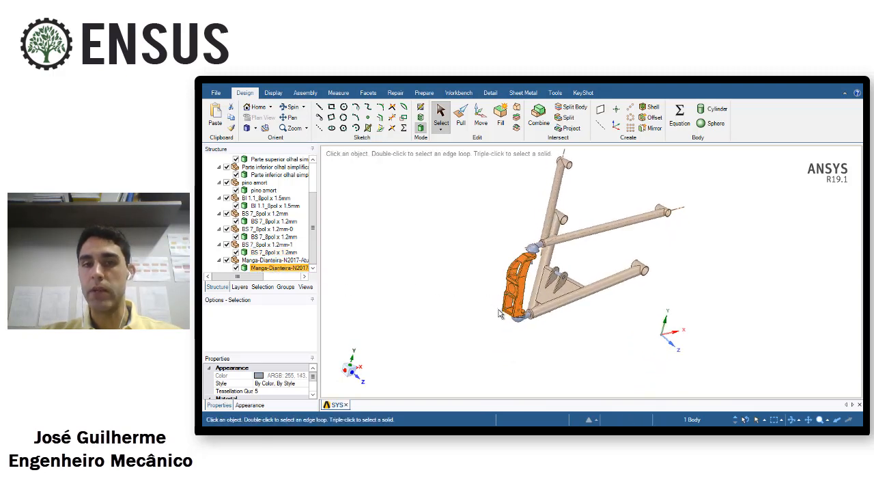
pyautogui.moveTo(595, 306)
pyautogui.mouseDown(button='middle')
pyautogui.moveTo(591, 321)
pyautogui.moveTo(602, 305)
pyautogui.mouseUp(button='middle')
pyautogui.click(610, 250)
pyautogui.moveTo(611, 251); pyautogui.dragTo(610, 289, button='middle')
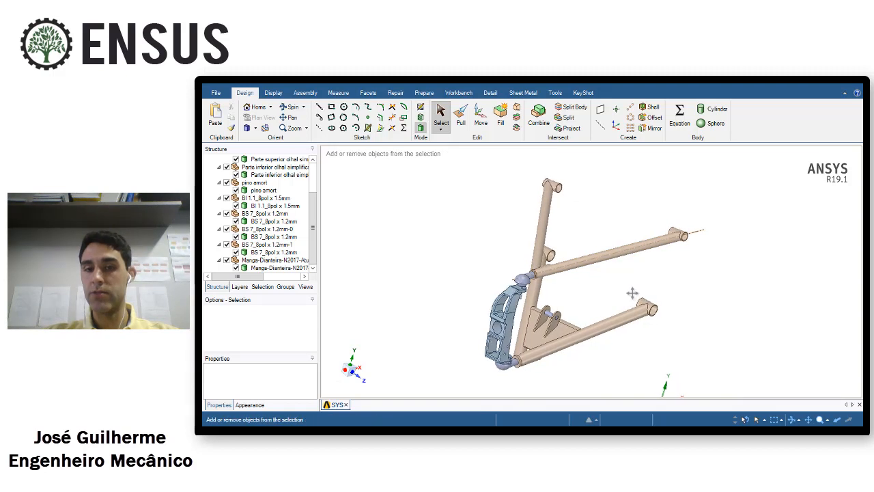
# Select the outer cylindrical faces of the upper and lower arms' long tubes one at a time
pyautogui.moveTo(621, 303)
pyautogui.keyDown('shift'); pyautogui.mouseDown(button='middle')
pyautogui.moveTo(648, 276)
pyautogui.moveTo(625, 309)
pyautogui.mouseUp(button='middle'); pyautogui.keyUp('shift')
pyautogui.scroll(2, 633, 272)
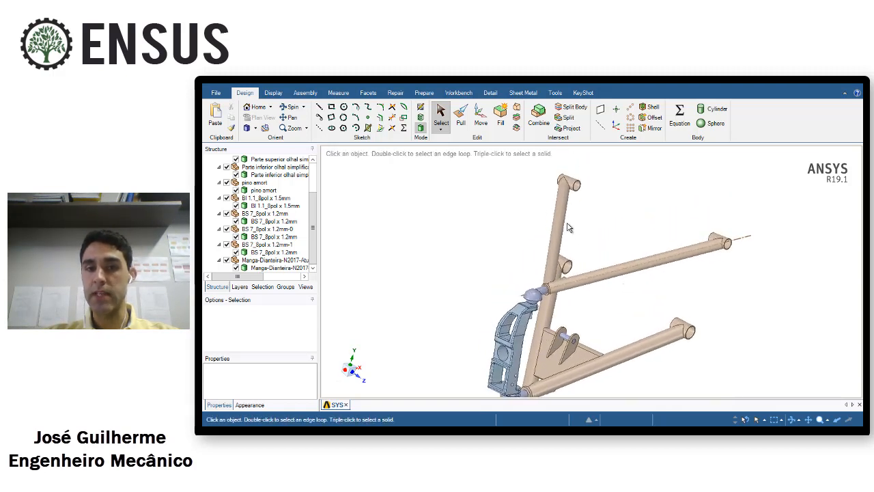
pyautogui.click(564, 209)
pyautogui.click(661, 262)
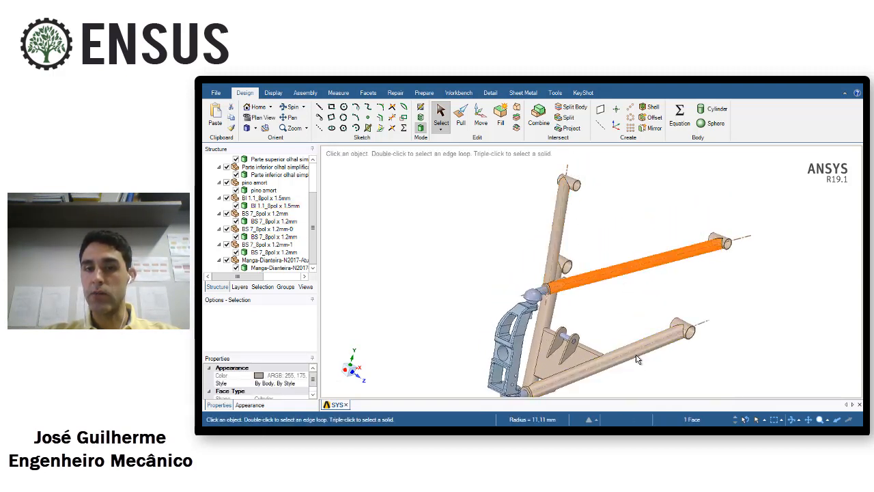
pyautogui.click(643, 350)
pyautogui.click(550, 309)
pyautogui.moveTo(600, 301); pyautogui.dragTo(617, 322, button='middle')
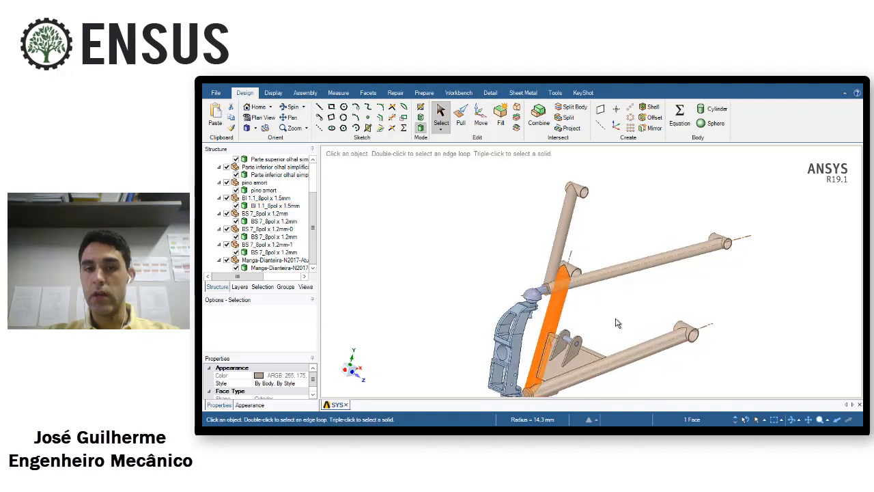
# Measure the wall thickness of the upper arm's end sleeve between the inner and outer circular edges of its open end
pyautogui.scroll(-5, 621, 325)
pyautogui.scroll(3, 623, 326)
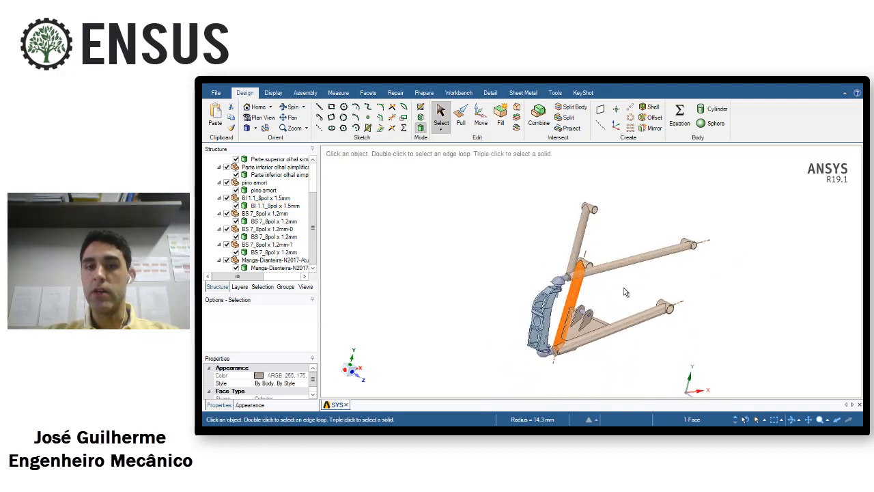
pyautogui.scroll(1, 623, 287)
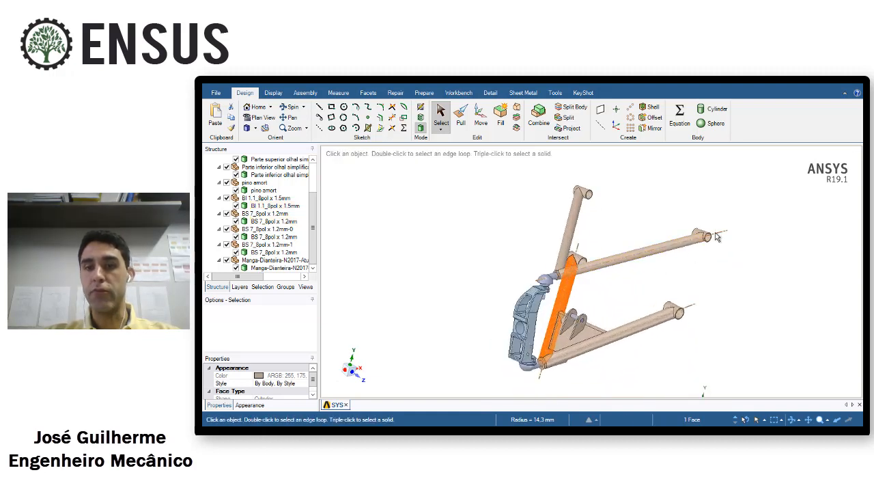
pyautogui.scroll(5, 697, 254)
pyautogui.moveTo(698, 254); pyautogui.dragTo(728, 243, button='middle')
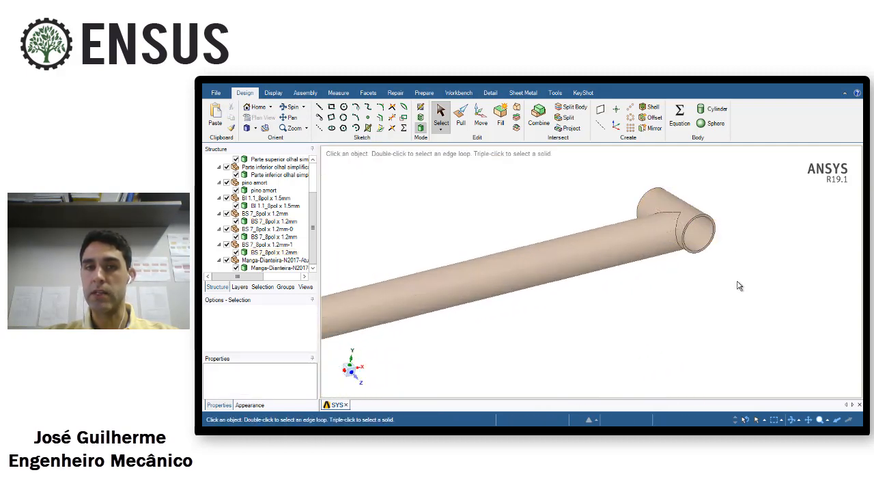
pyautogui.click(338, 93)
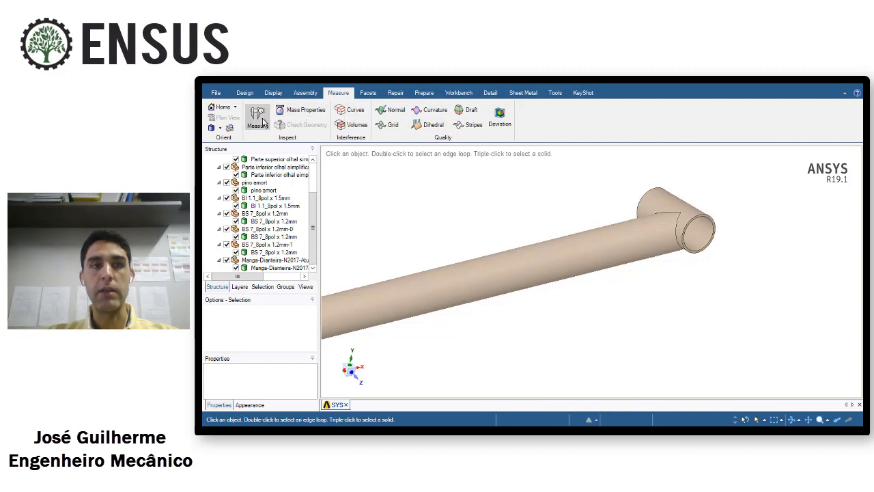
pyautogui.click(261, 119)
pyautogui.scroll(2, 727, 227)
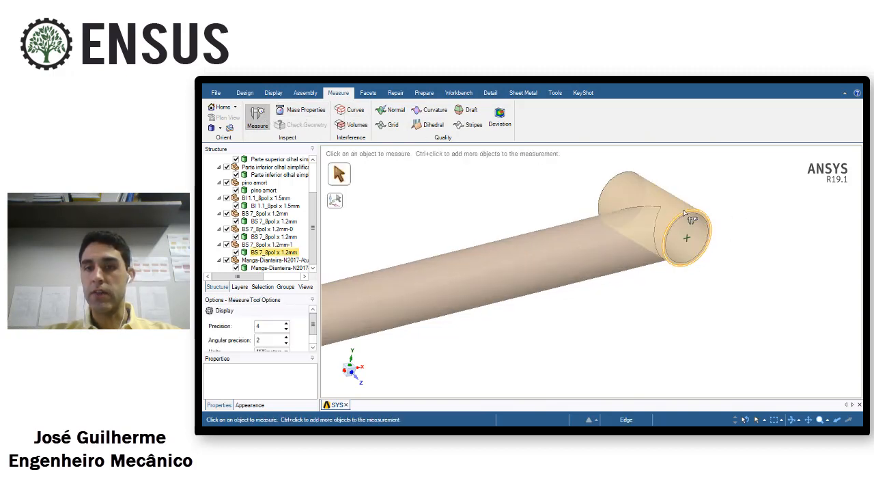
pyautogui.click(695, 213)
pyautogui.keyDown('ctrl'); pyautogui.click(698, 216); pyautogui.keyUp('ctrl')
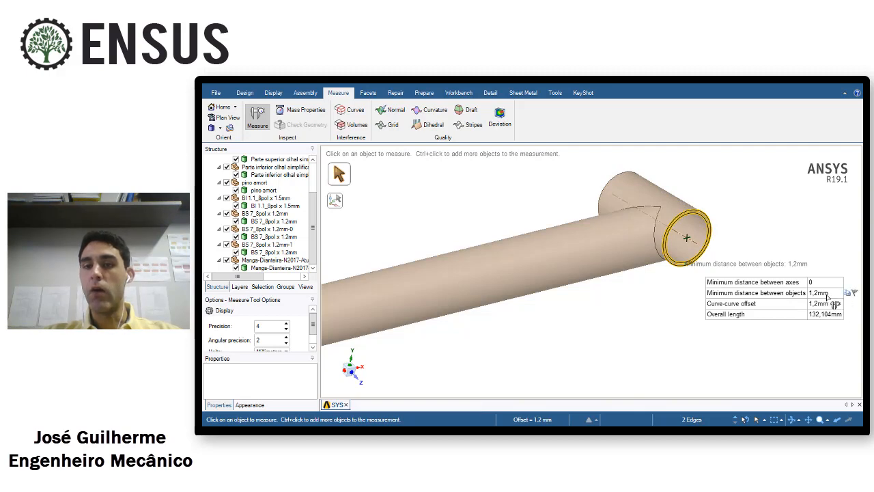
pyautogui.scroll(-3, 649, 232)
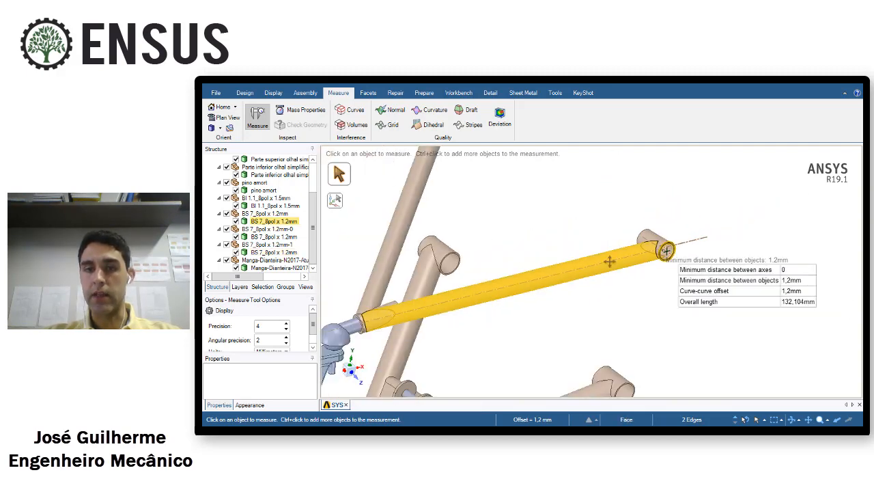
pyautogui.scroll(-1, 614, 258)
pyautogui.scroll(-3, 633, 243)
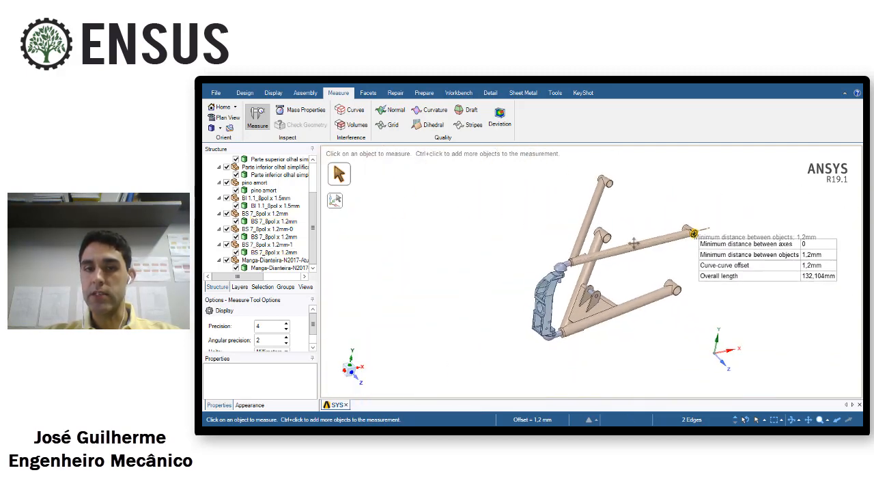
pyautogui.keyDown('shift'); pyautogui.moveTo(633, 244); pyautogui.dragTo(622, 237, button='middle'); pyautogui.keyUp('shift')
pyautogui.scroll(1, 637, 285)
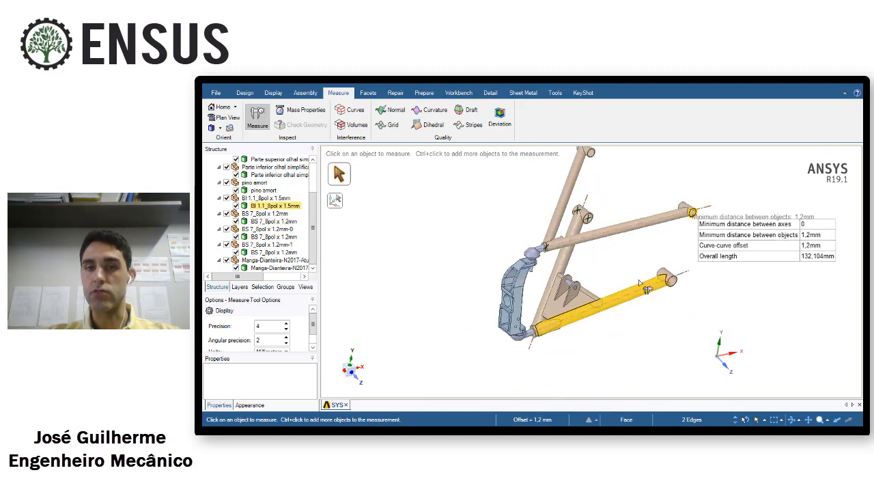
pyautogui.press('Escape')
# Examine the thin wall and inner edge at the open end of the upper arm's mounting sleeve up close
pyautogui.keyDown('shift'); pyautogui.moveTo(707, 253); pyautogui.dragTo(702, 266, button='middle'); pyautogui.keyUp('shift')
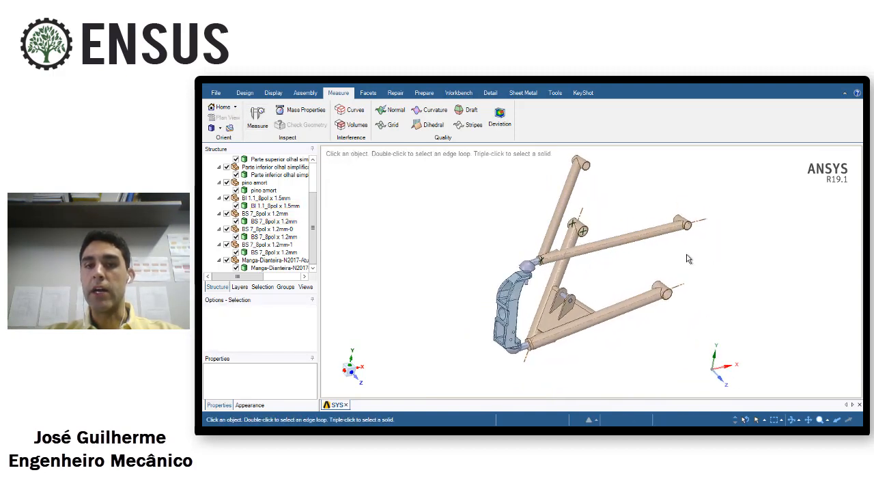
pyautogui.scroll(-2, 689, 257)
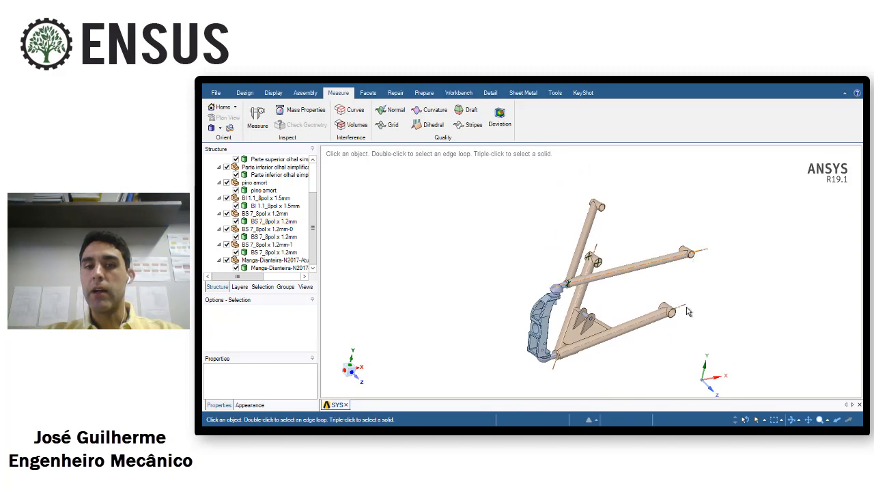
pyautogui.scroll(1, 688, 312)
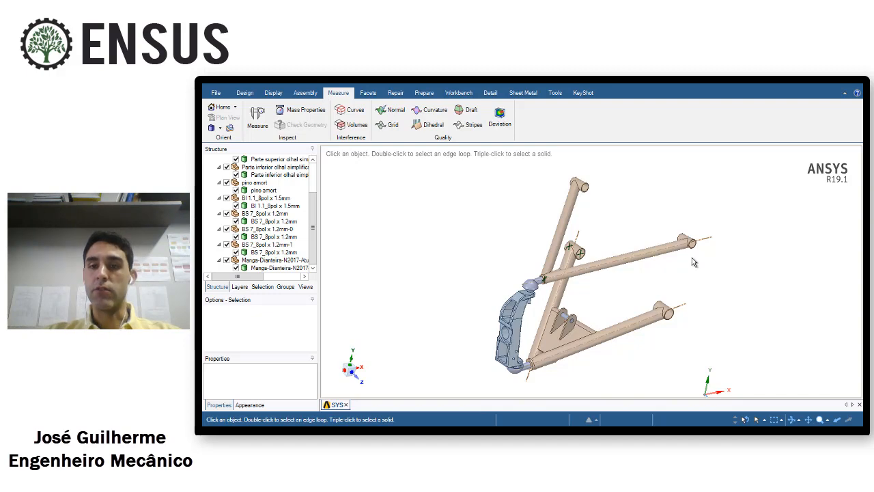
pyautogui.scroll(6, 681, 249)
pyautogui.scroll(5, 718, 234)
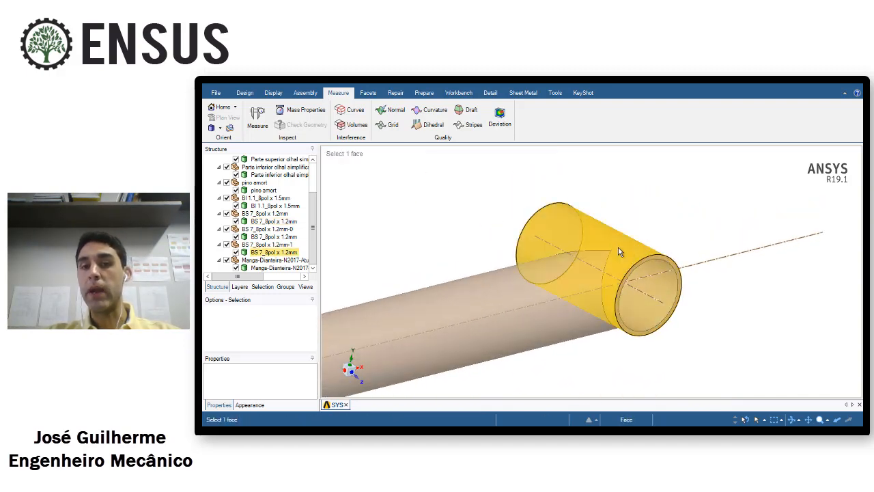
pyautogui.scroll(2, 681, 273)
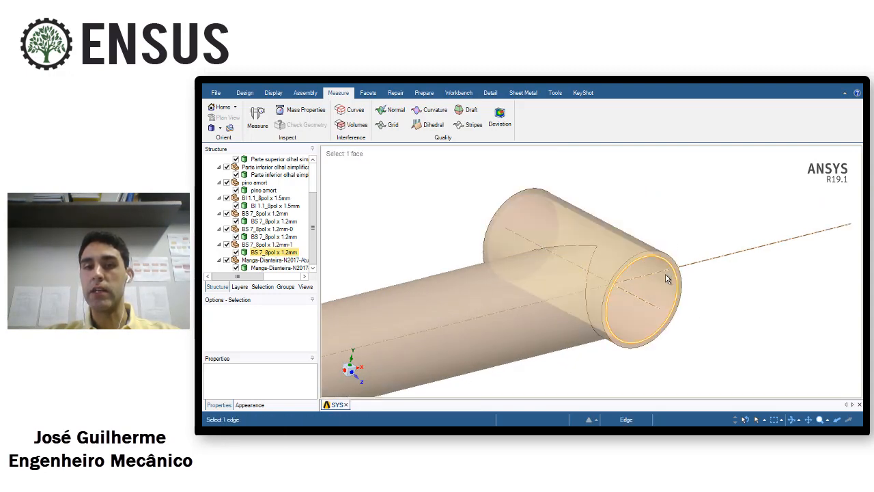
# Examine the upper arm's long tube and mounting sleeve, highlight the sleeve's open end edge and clear the selection
pyautogui.scroll(3, 652, 240)
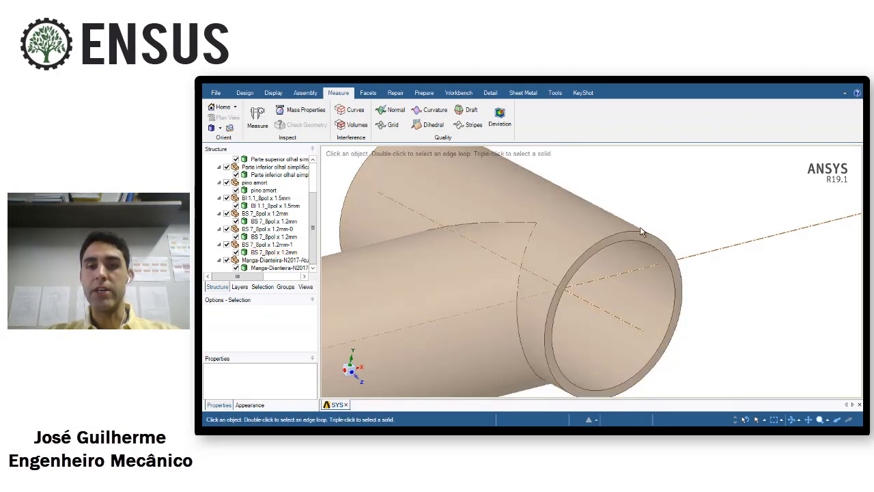
pyautogui.scroll(-3, 581, 266)
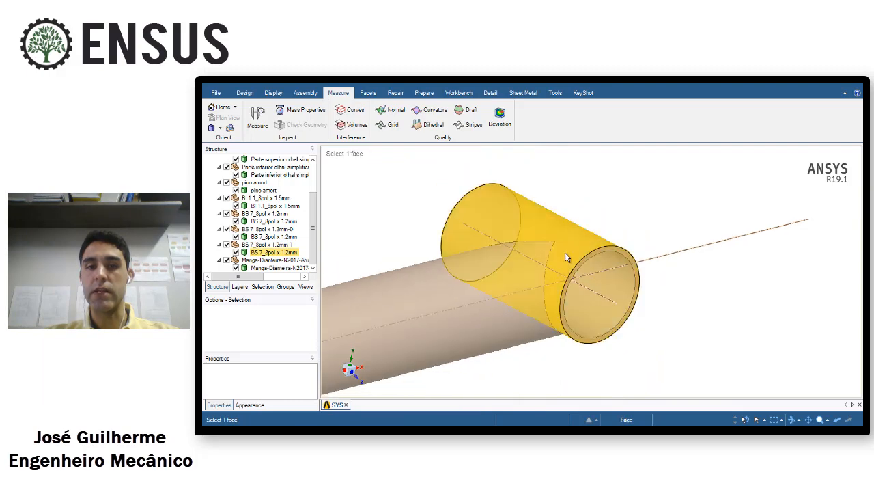
pyautogui.keyDown('shift'); pyautogui.moveTo(531, 265); pyautogui.dragTo(577, 256, button='middle'); pyautogui.keyUp('shift')
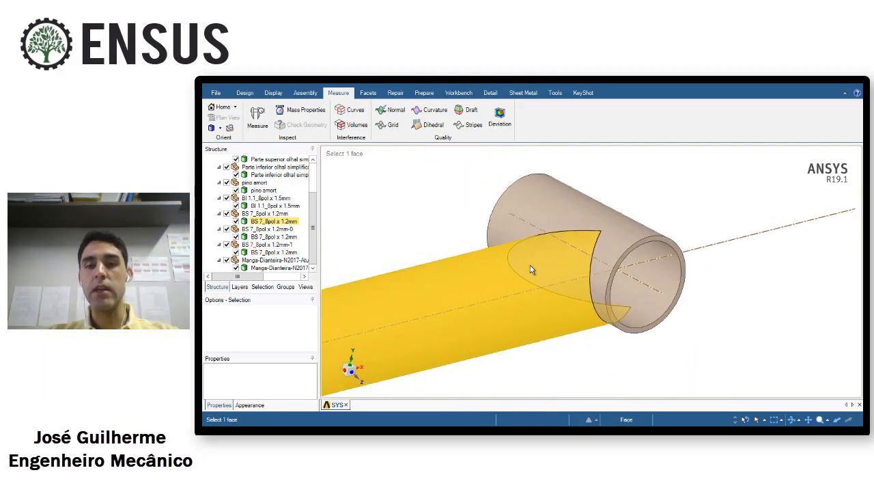
pyautogui.scroll(-4, 531, 270)
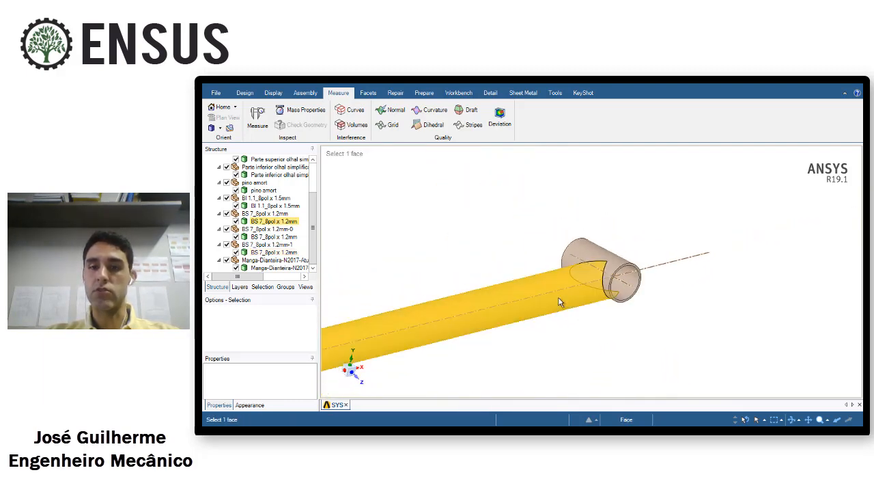
pyautogui.scroll(-6, 559, 301)
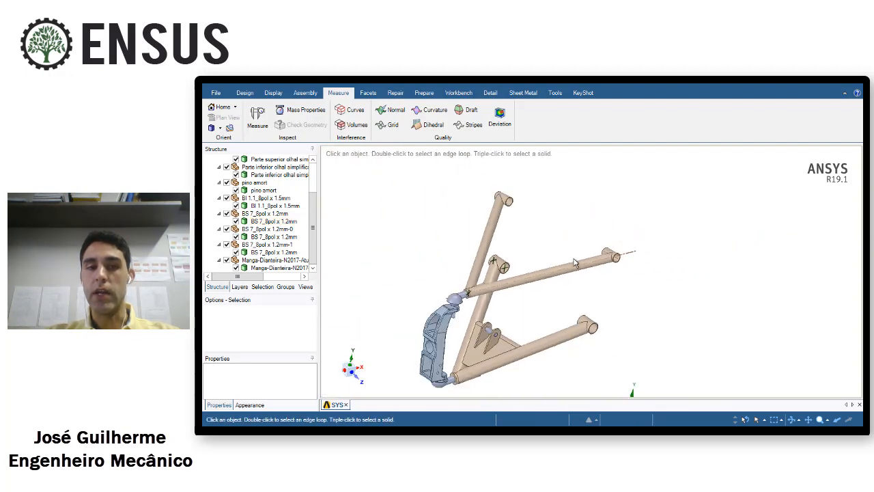
pyautogui.scroll(3, 621, 245)
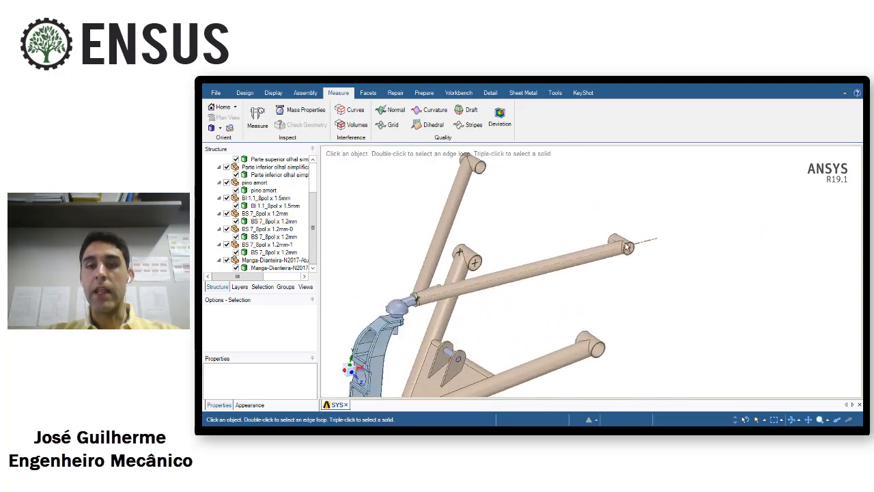
pyautogui.scroll(5, 626, 247)
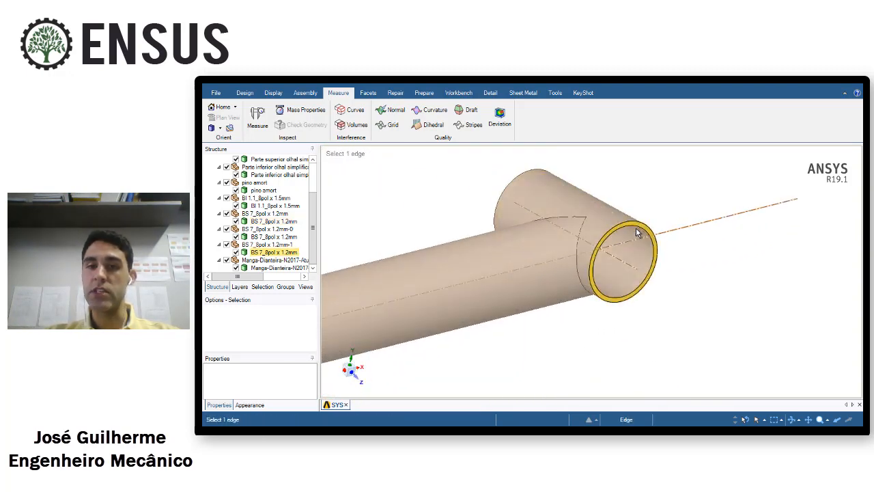
pyautogui.click(636, 232)
pyautogui.press('Escape')
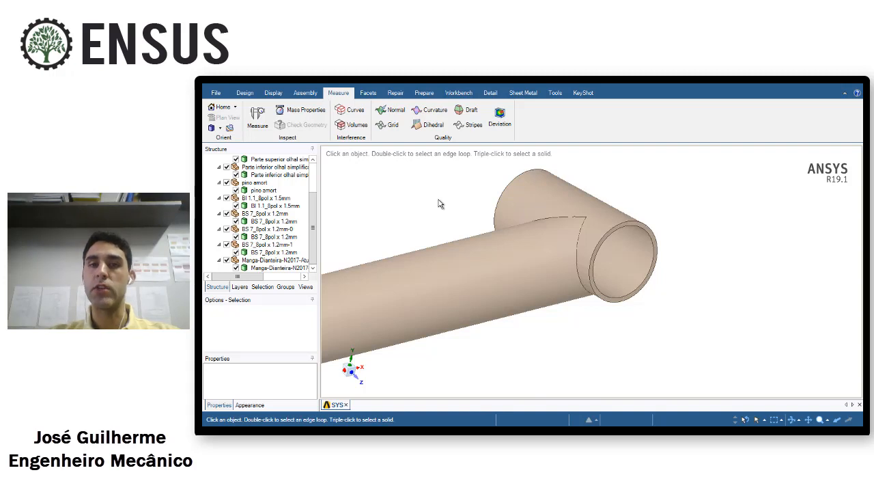
# Hide the Manga-Dianteira knuckle, the four Parte superior and Parte inferior olhal components and the pino amort pin
pyautogui.scroll(-7, 440, 203)
pyautogui.keyDown('ctrl'); pyautogui.moveTo(440, 204); pyautogui.dragTo(610, 209, button='middle'); pyautogui.keyUp('ctrl')
pyautogui.scroll(-1, 560, 232)
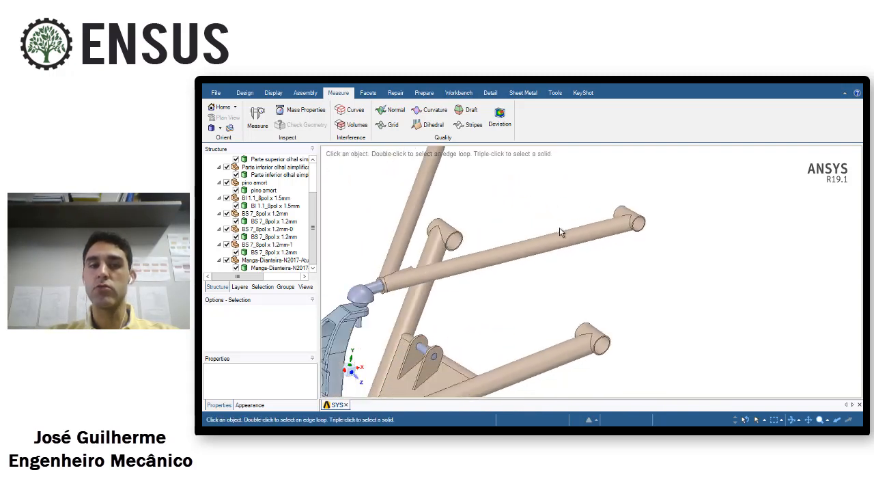
pyautogui.scroll(-3, 560, 232)
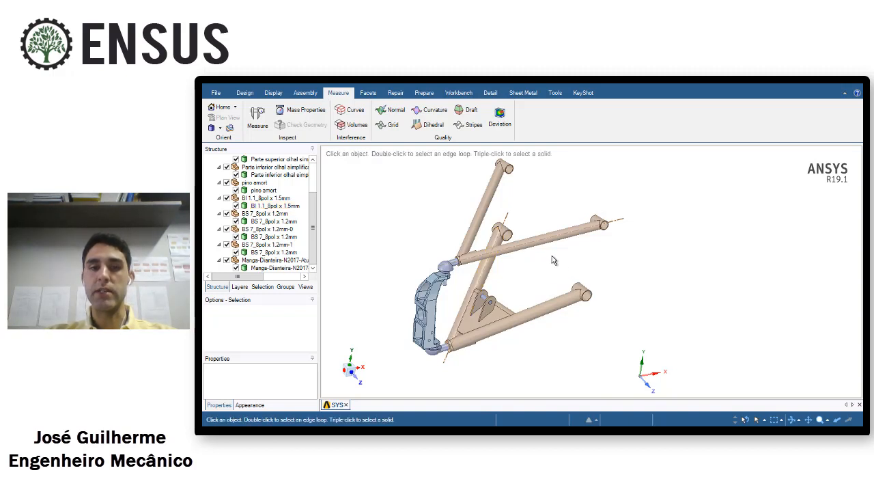
pyautogui.moveTo(552, 256); pyautogui.dragTo(555, 257, button='middle')
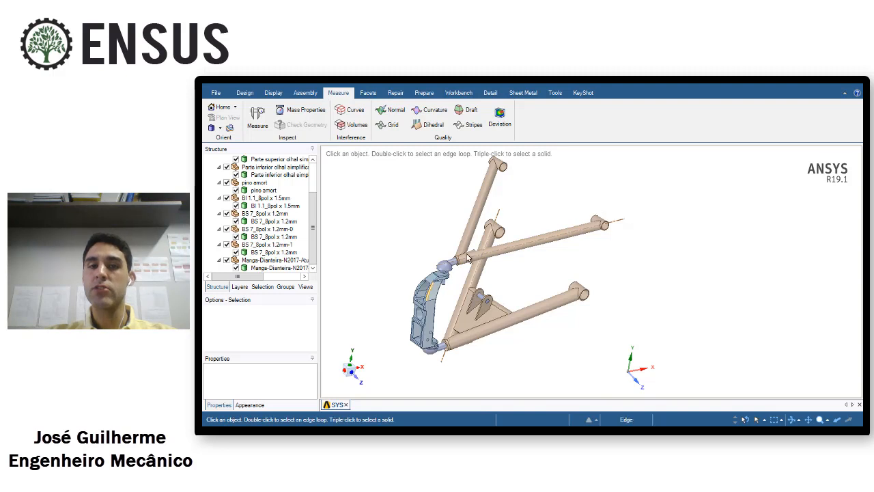
pyautogui.click(227, 260)
pyautogui.scroll(2, 229, 205)
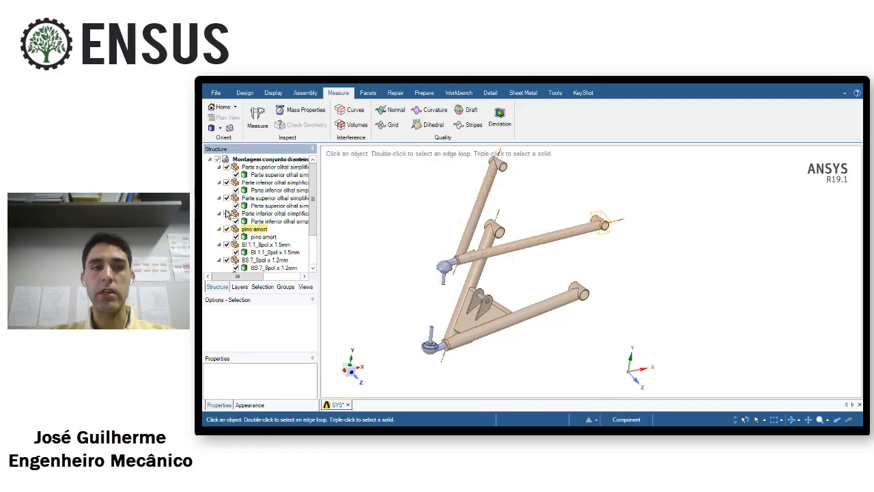
pyautogui.click(227, 167)
pyautogui.click(226, 182)
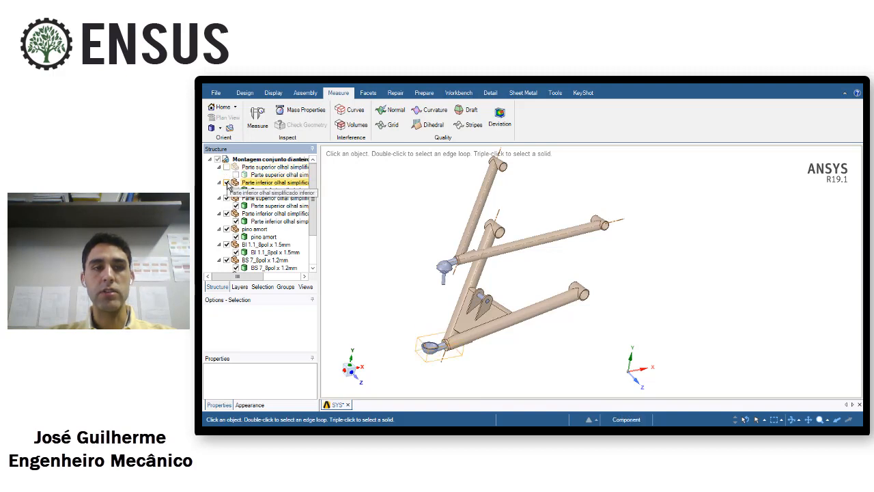
pyautogui.click(227, 198)
pyautogui.click(227, 213)
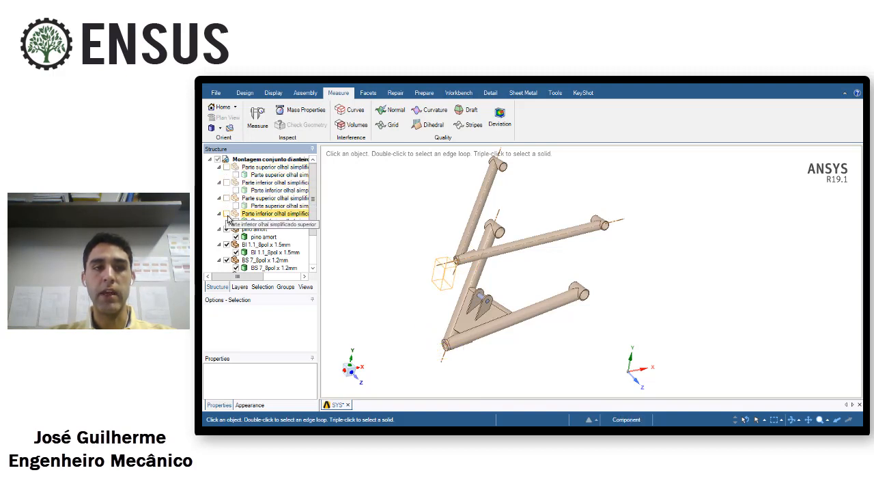
pyautogui.click(227, 229)
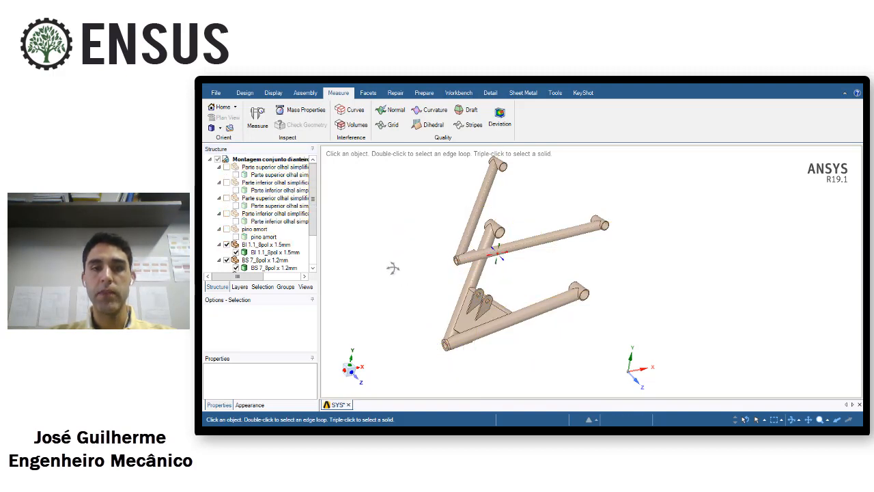
# Select the outer face of the lower arm's long tube and inspect the tubes around its ball-joint end and gusset plate
pyautogui.moveTo(393, 268); pyautogui.dragTo(419, 286, button='middle')
pyautogui.click(458, 347)
pyautogui.scroll(2, 458, 349)
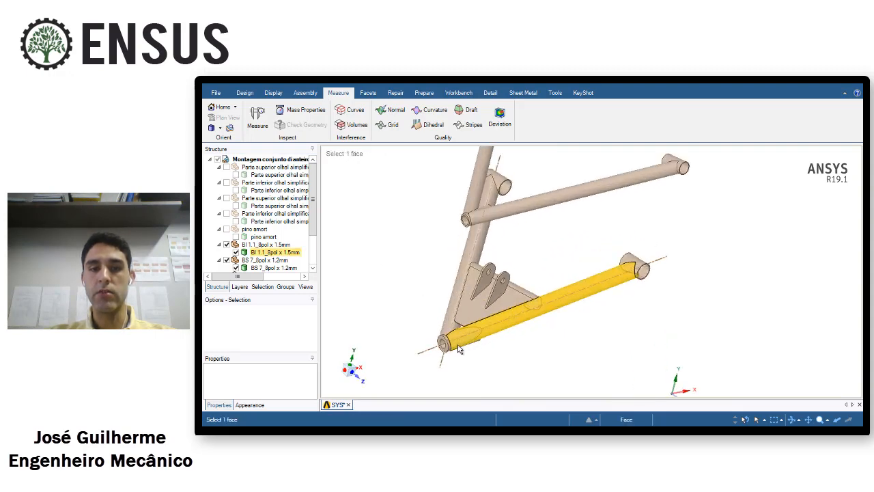
pyautogui.scroll(2, 459, 349)
pyautogui.moveTo(475, 312); pyautogui.dragTo(428, 318, button='middle')
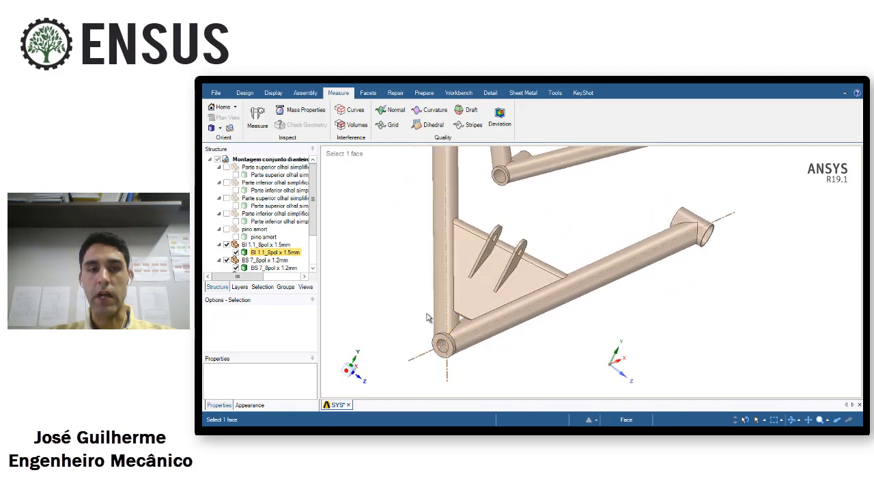
pyautogui.scroll(-3, 428, 318)
pyautogui.scroll(-2, 313, 234)
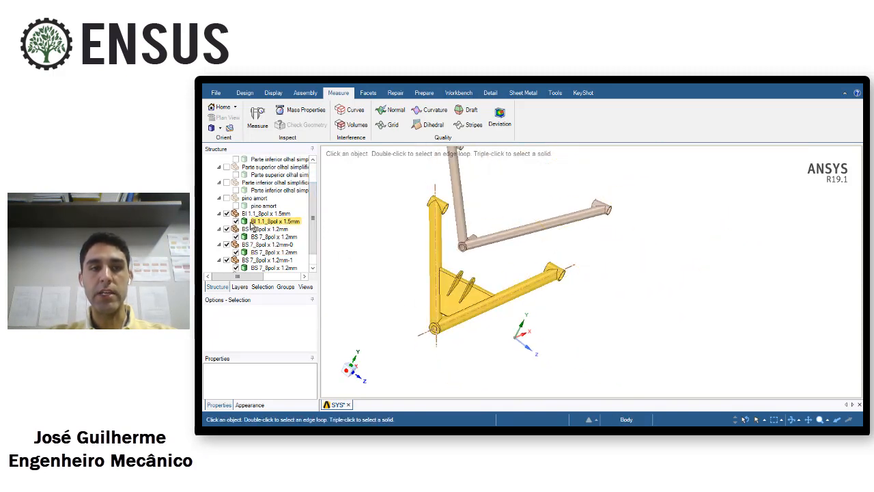
# Hide the three upper arm components BS 7_8pol x 1.2mm, 1.2mm-0 and 1.2mm-1, leaving only the lower arm displayed
pyautogui.click(226, 229)
pyautogui.click(227, 244)
pyautogui.click(226, 261)
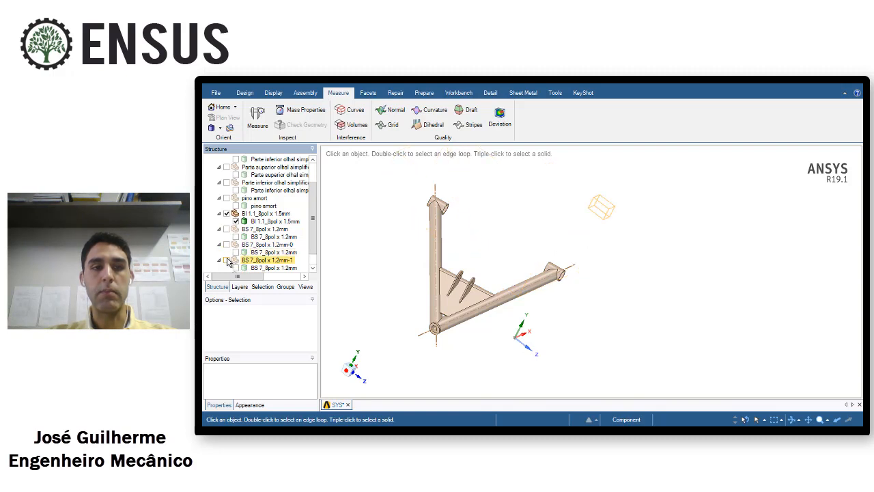
# Select the outer faces of the lower arm's two long tubes and end sleeve one at a time, and examine the gusset plate
pyautogui.moveTo(519, 293); pyautogui.dragTo(643, 283, button='middle')
pyautogui.scroll(3, 631, 272)
pyautogui.scroll(2, 631, 271)
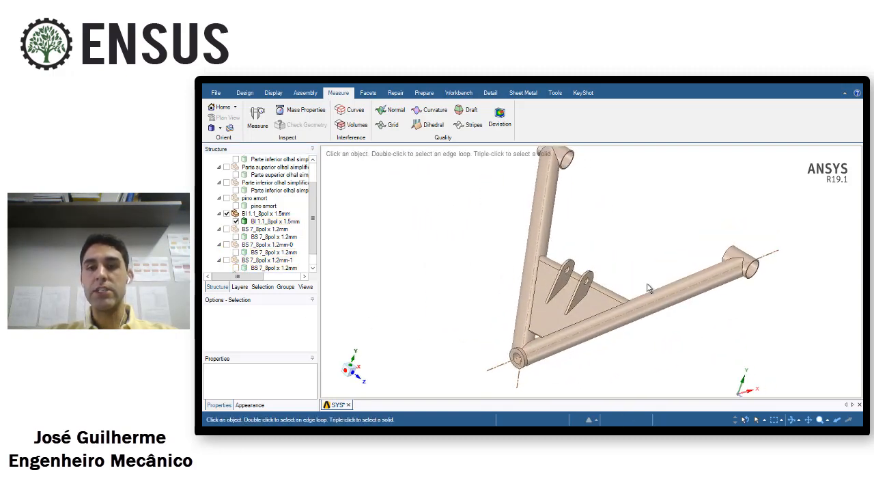
pyautogui.scroll(-2, 633, 282)
pyautogui.scroll(3, 635, 270)
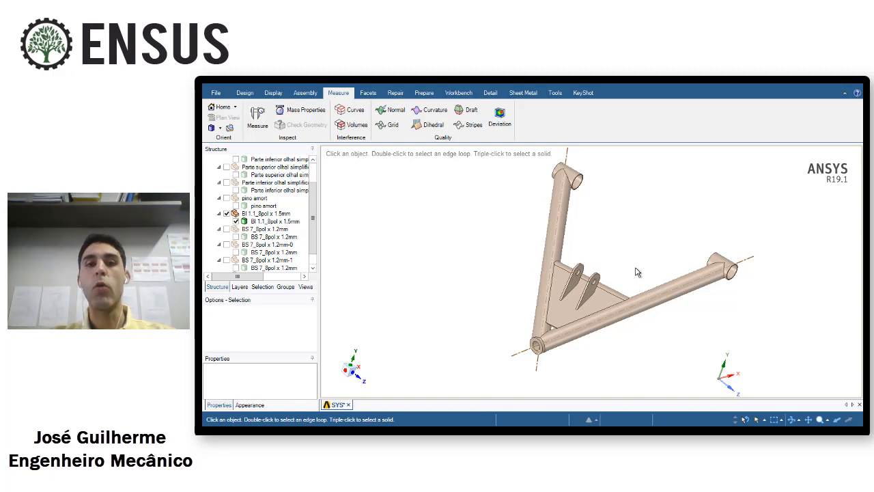
pyautogui.click(686, 296)
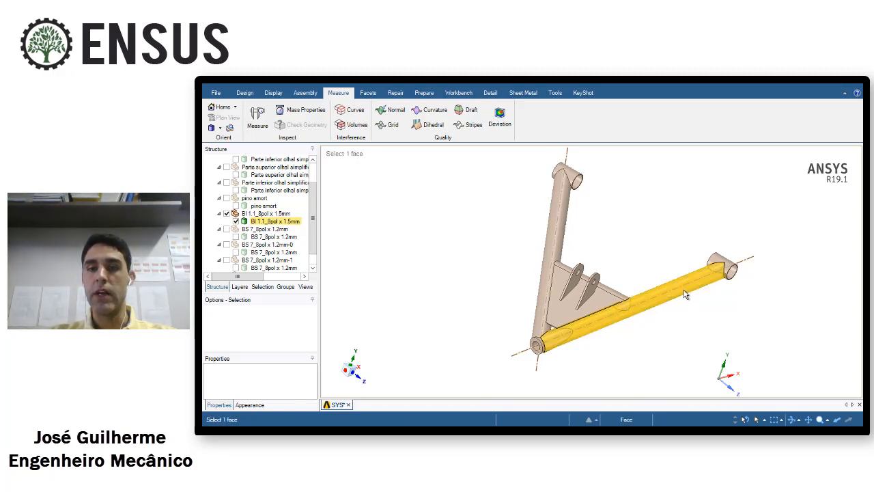
pyautogui.click(560, 226)
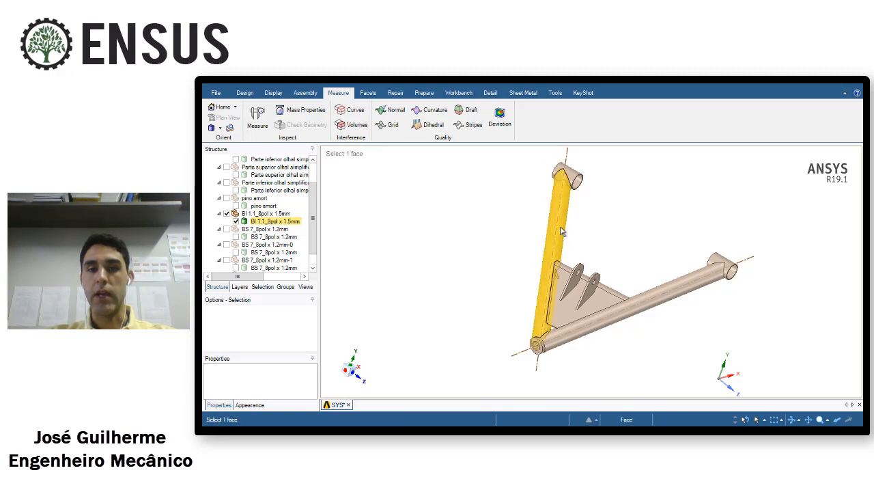
pyautogui.click(575, 177)
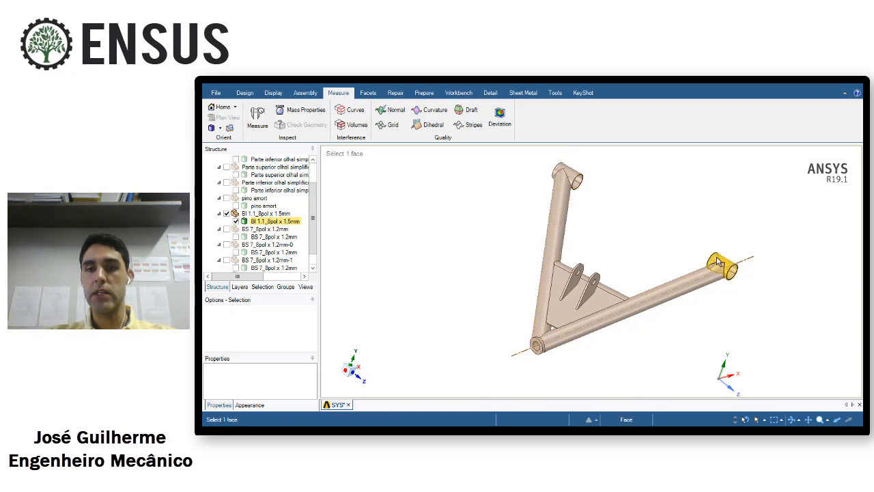
pyautogui.scroll(5, 526, 358)
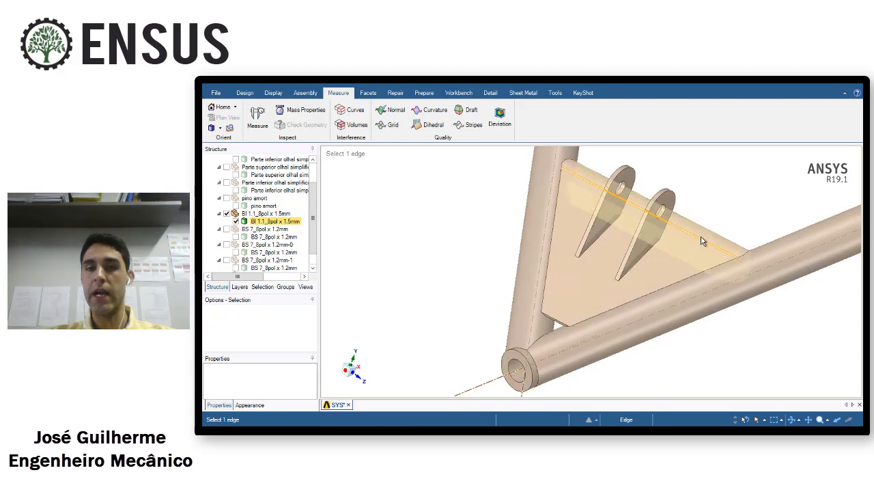
pyautogui.press('h')
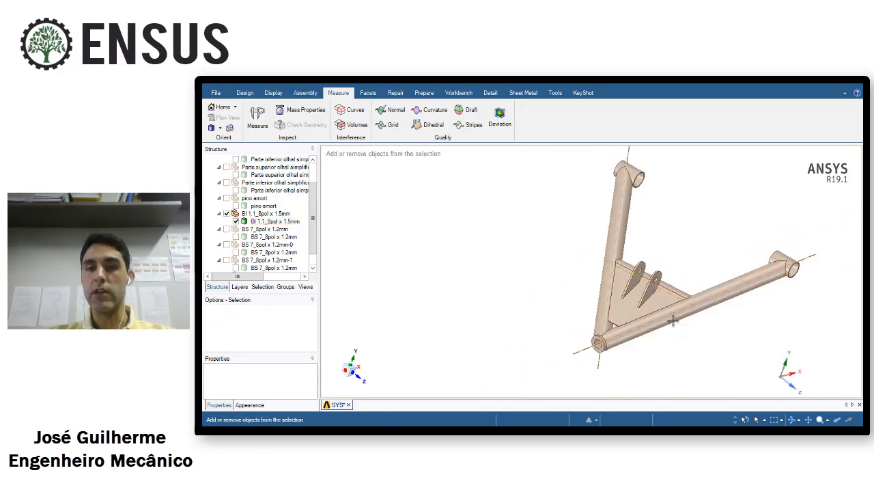
pyautogui.keyDown('ctrl'); pyautogui.moveTo(673, 244); pyautogui.dragTo(669, 244, button='middle'); pyautogui.keyUp('ctrl')
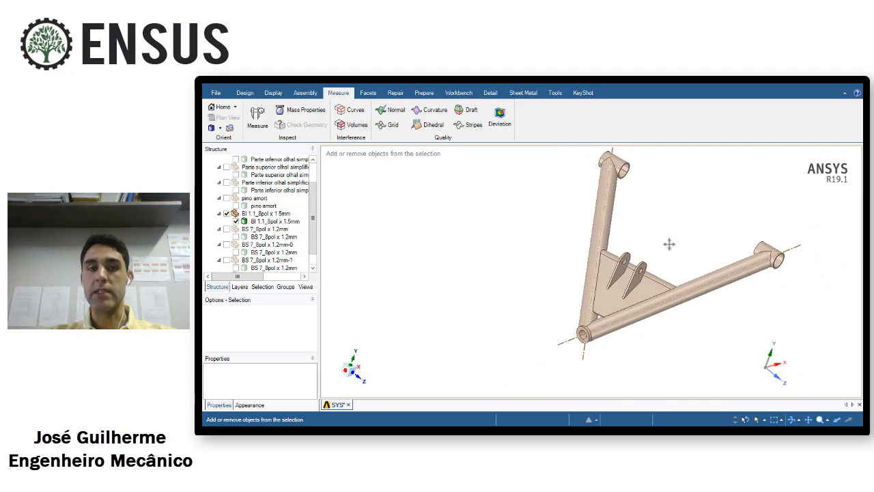
# Split the lower arm body BI 1.1_8pol x 1.5mm with Split Body, using the end sleeve's outer cylindrical face as the cutter
pyautogui.click(244, 92)
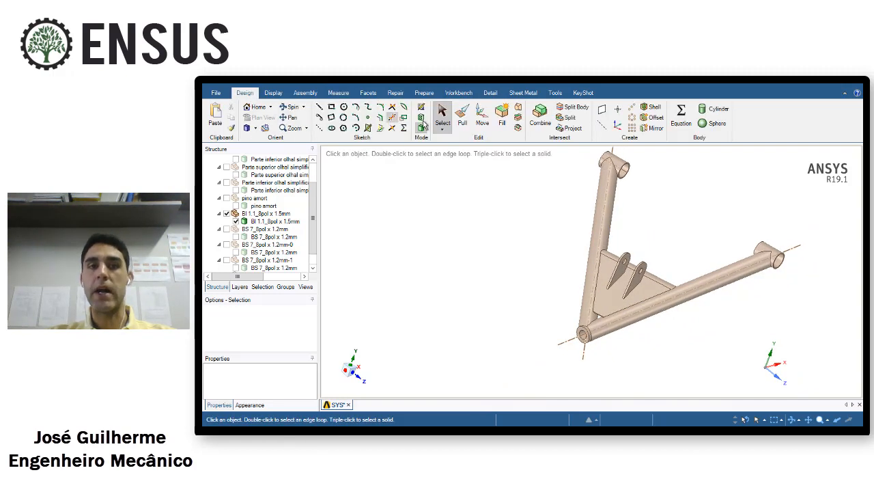
pyautogui.click(574, 107)
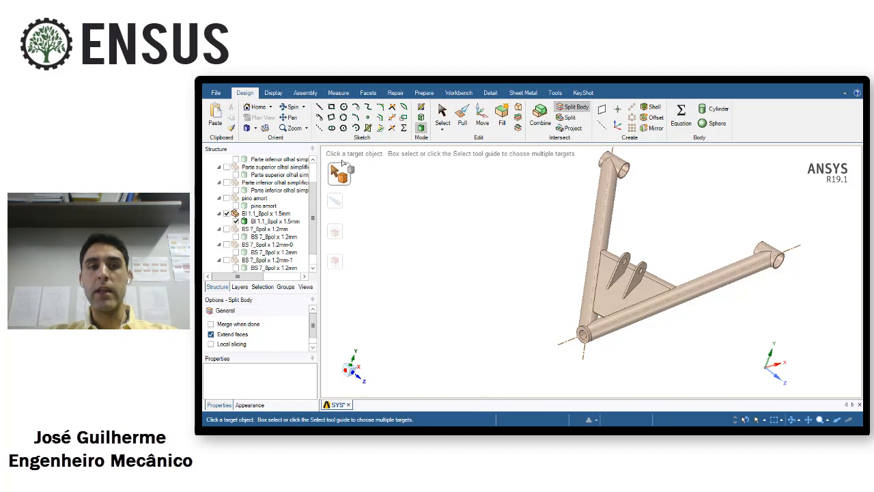
pyautogui.scroll(2, 739, 281)
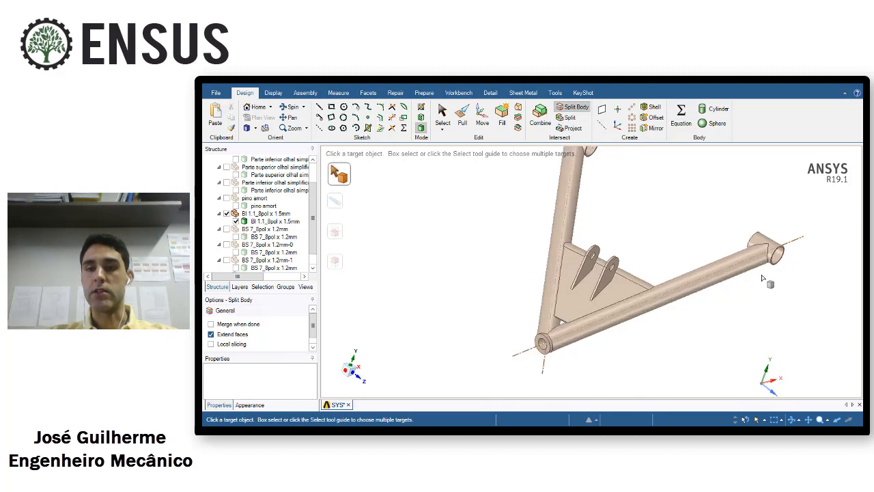
pyautogui.click(754, 266)
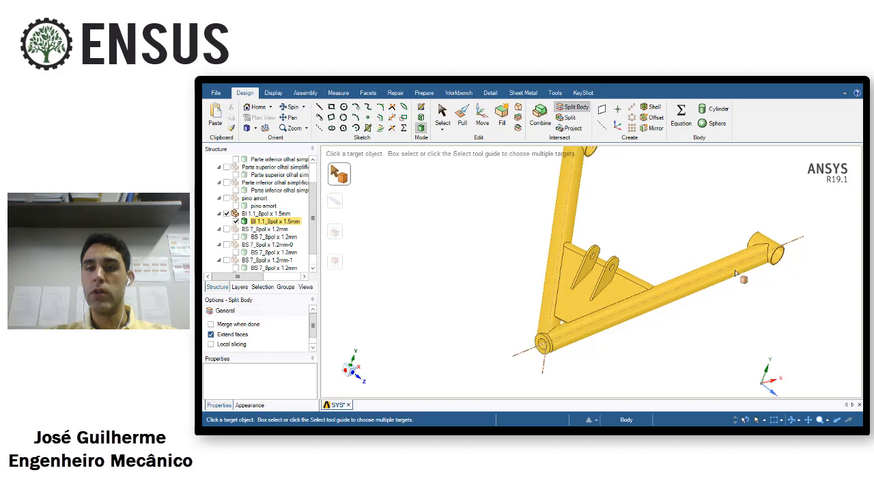
pyautogui.click(736, 273)
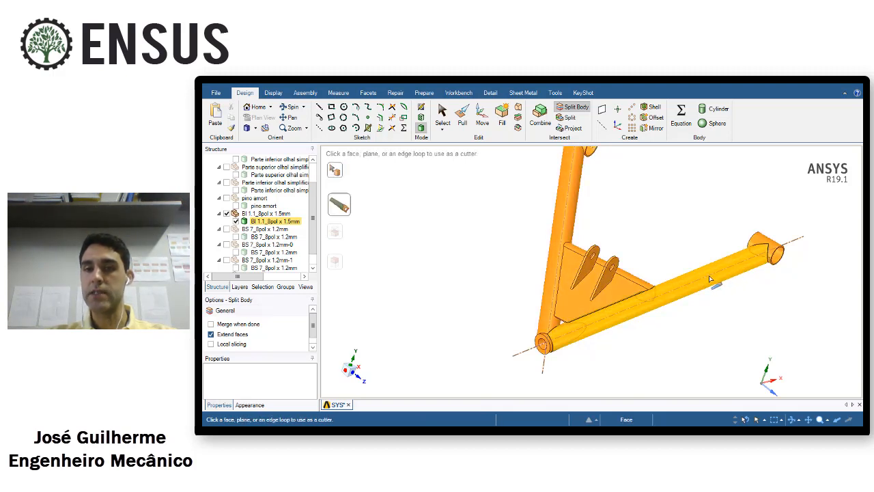
pyautogui.click(709, 277)
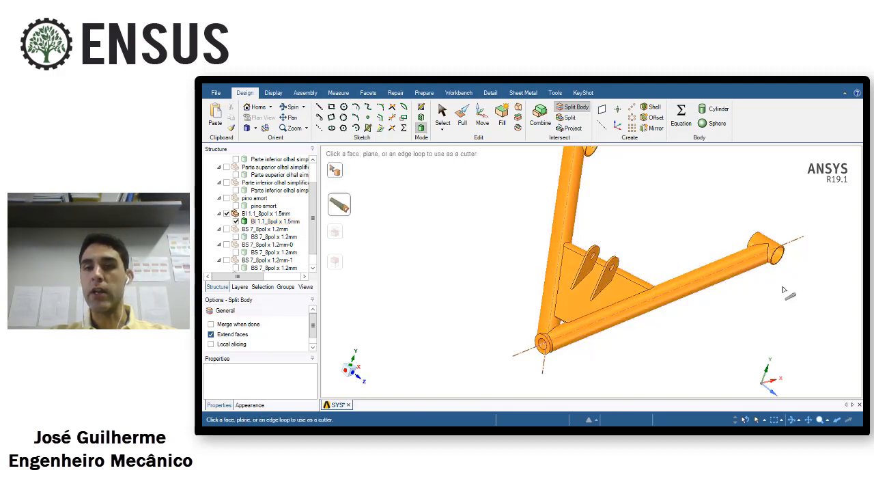
pyautogui.scroll(4, 784, 291)
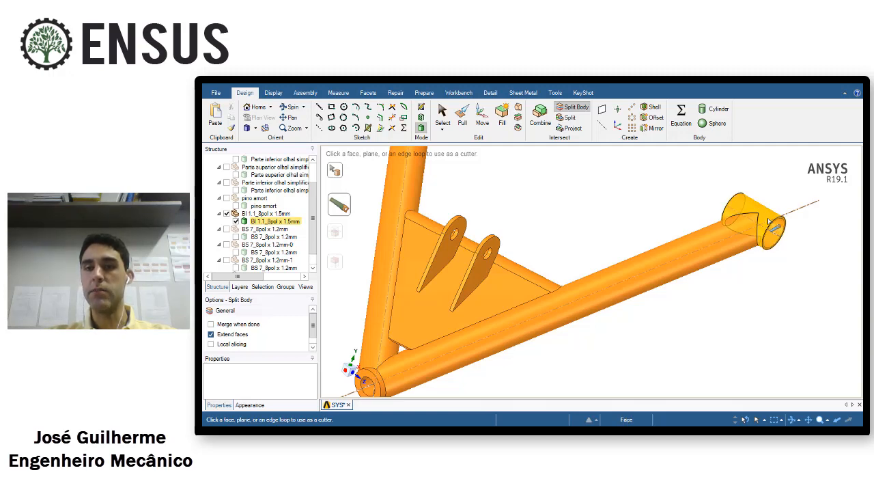
pyautogui.click(768, 220)
pyautogui.scroll(-3, 724, 257)
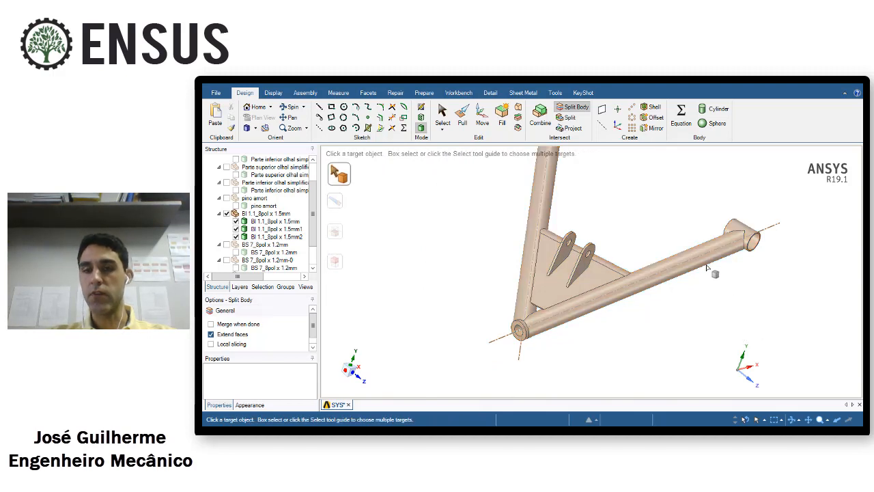
# Split the lower arm body BI 1.1_8pol x 1.5mm2 with Split Body, using the ball-joint sleeve's outer cylindrical face as the cutter
pyautogui.scroll(-2, 706, 266)
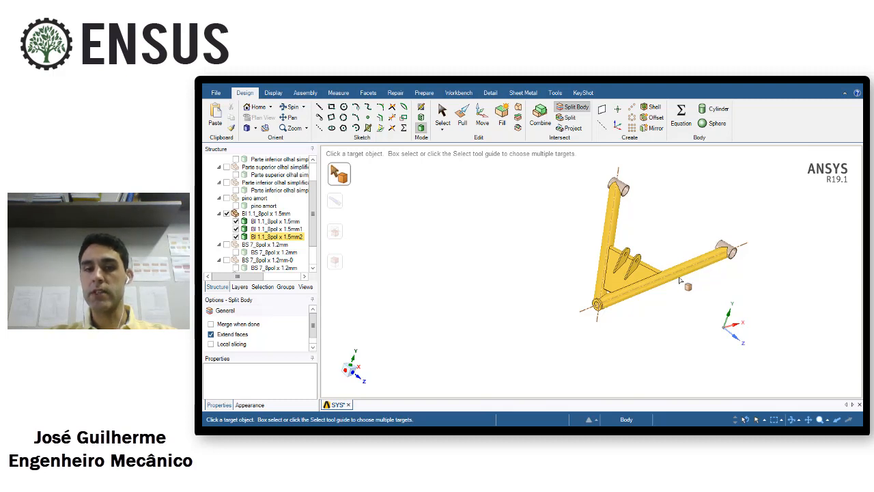
pyautogui.scroll(3, 617, 319)
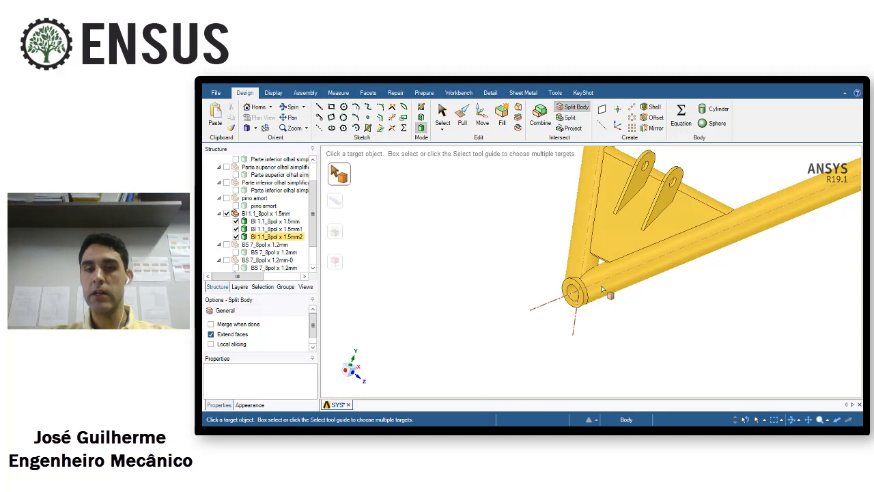
pyautogui.click(603, 288)
pyautogui.scroll(2, 588, 288)
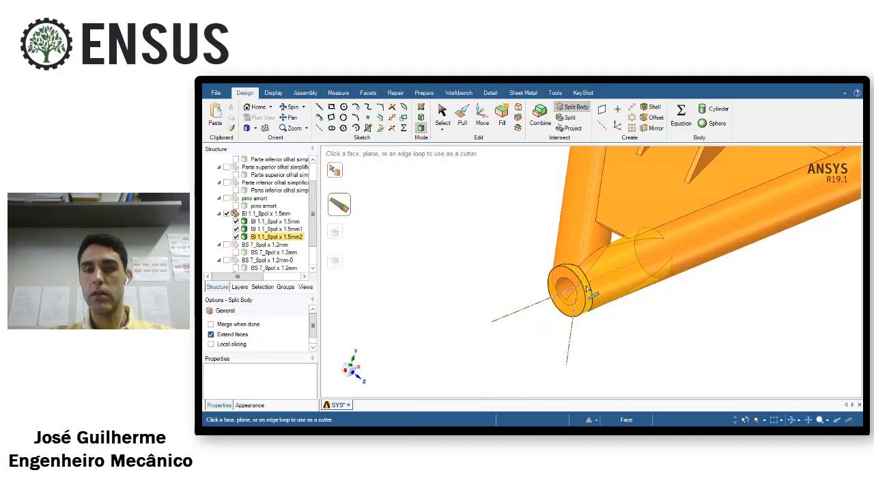
pyautogui.click(586, 288)
pyautogui.click(678, 319)
# Try to split the remaining arm body BI 1.1_8pol x 1.5mm21 again with the ball-joint sleeve's outer face as the cutter
pyautogui.scroll(-3, 677, 319)
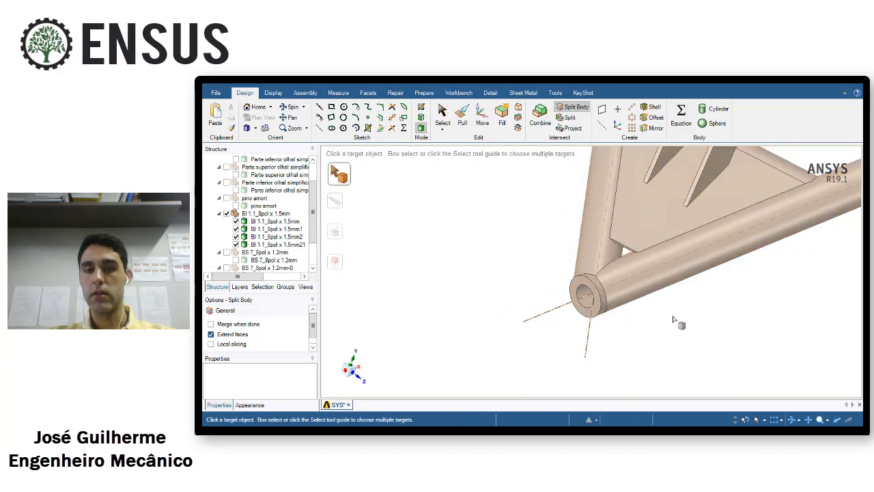
pyautogui.click(627, 275)
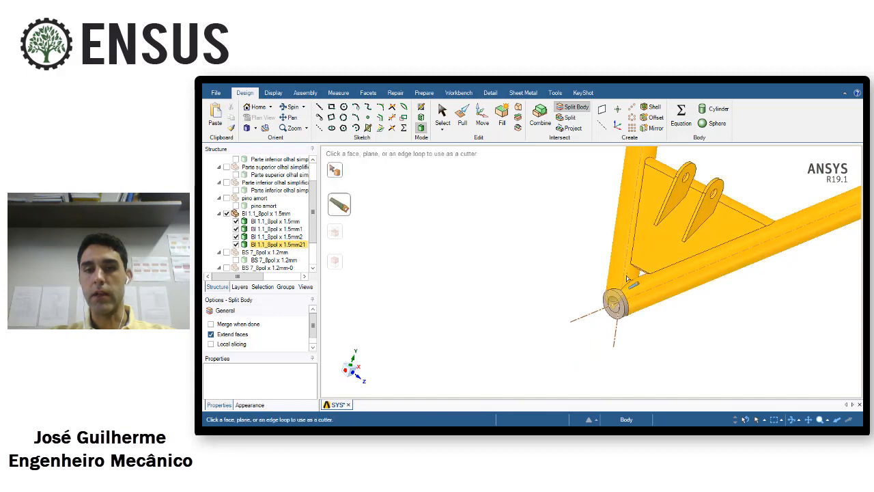
pyautogui.scroll(3, 627, 278)
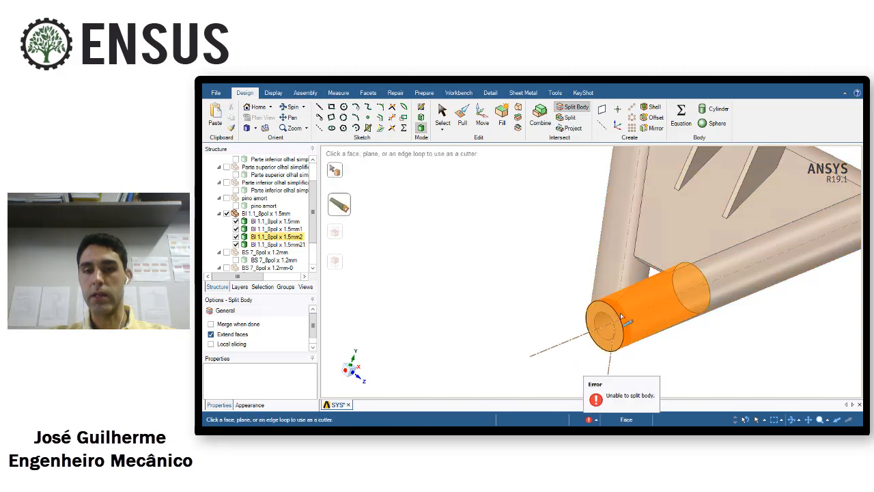
pyautogui.scroll(-3, 620, 314)
pyautogui.click(578, 290)
pyautogui.scroll(-3, 577, 290)
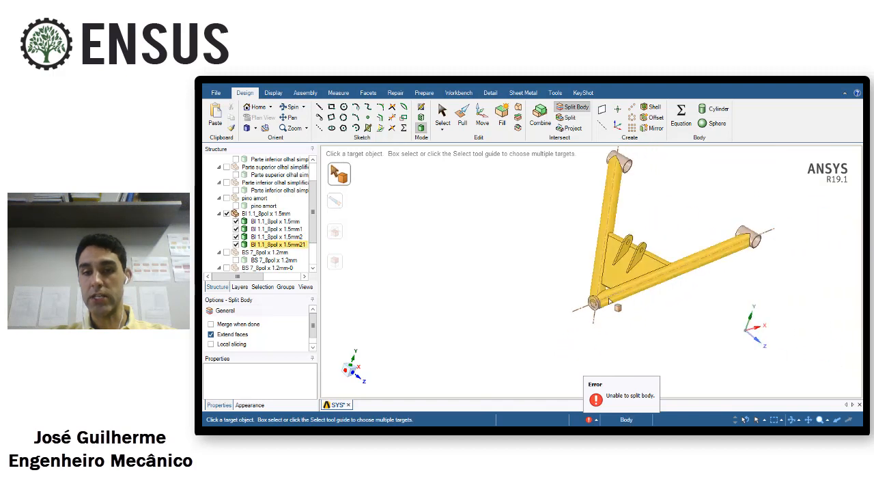
pyautogui.scroll(4, 577, 289)
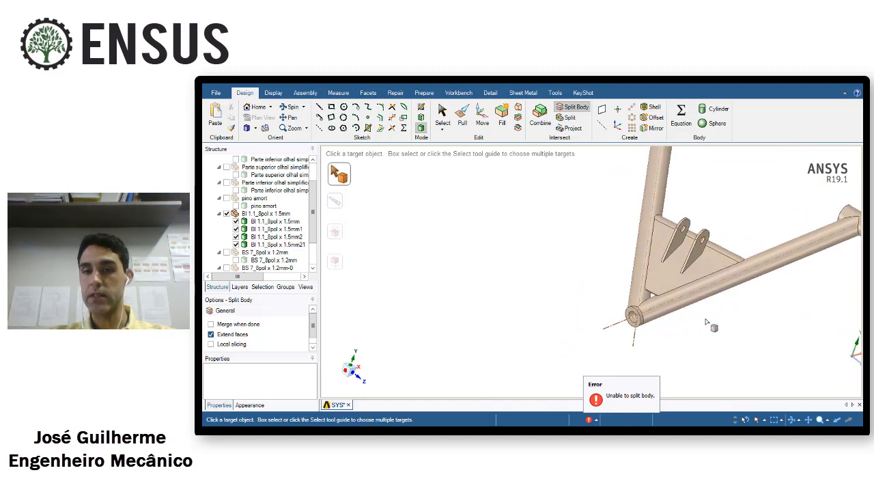
pyautogui.scroll(2, 736, 320)
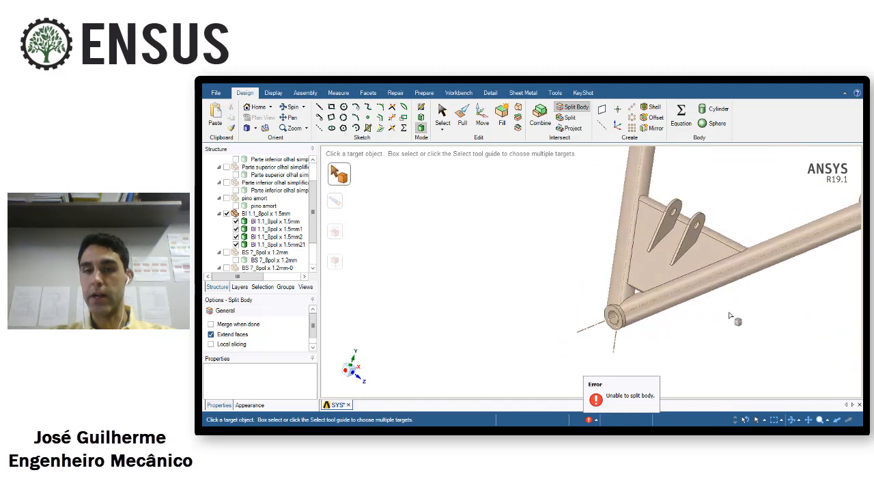
# Split the arm body BI 1.1_8pol x 1.5mm21 using the outer face of the long tube in line with the ball-joint sleeve
pyautogui.click(643, 259)
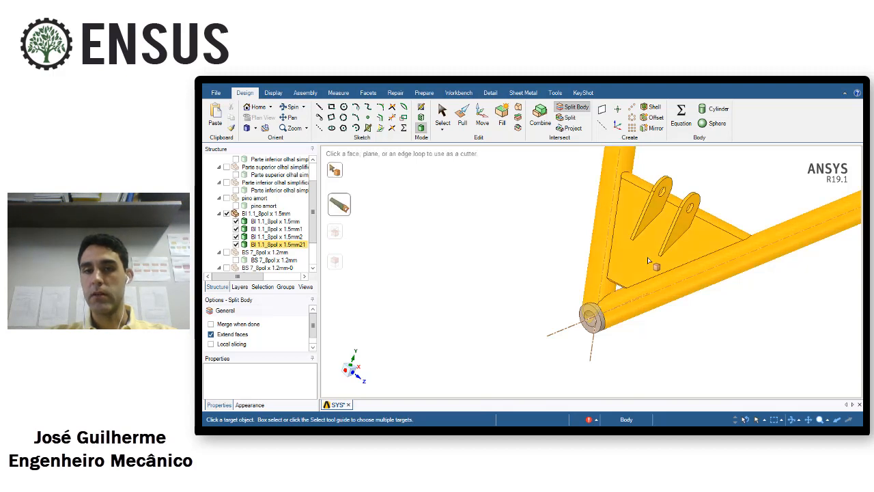
pyautogui.click(675, 284)
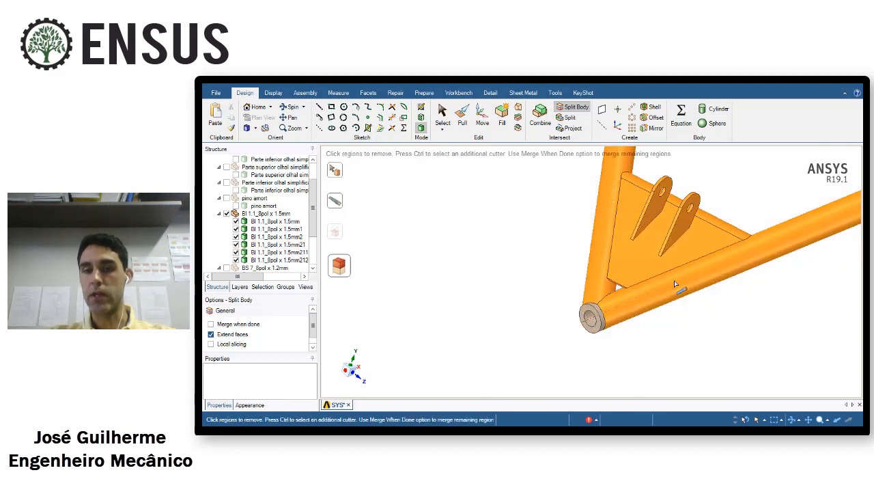
pyautogui.click(640, 253)
pyautogui.scroll(-3, 643, 239)
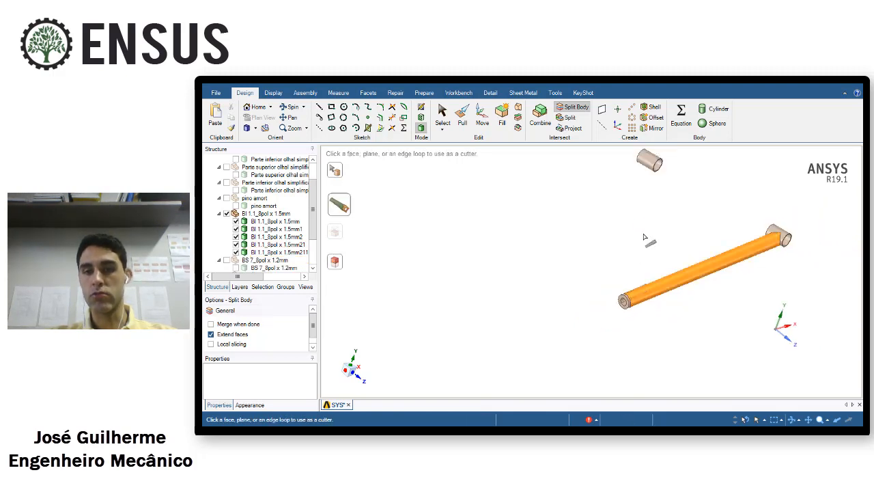
pyautogui.scroll(4, 645, 239)
pyautogui.click(741, 334)
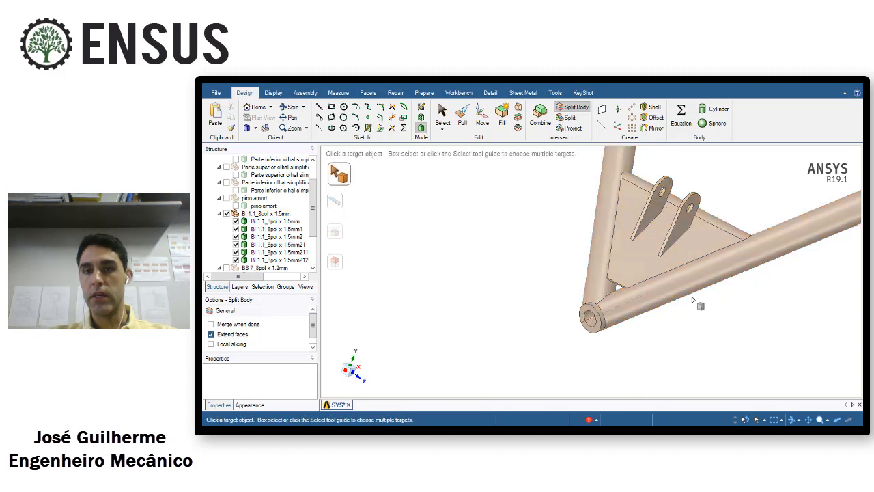
# Split the second long tube from the gusset plate and cross tube, using that tube's outer face as the cutter
pyautogui.click(630, 260)
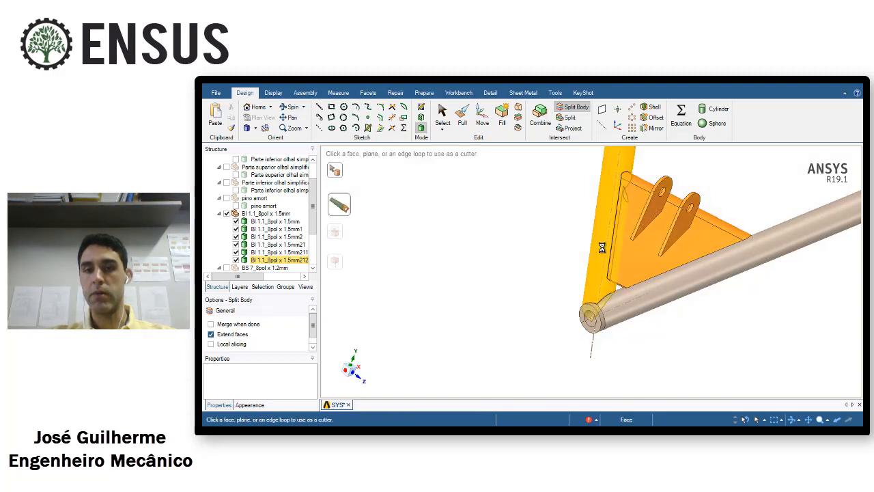
pyautogui.click(603, 251)
pyautogui.click(598, 233)
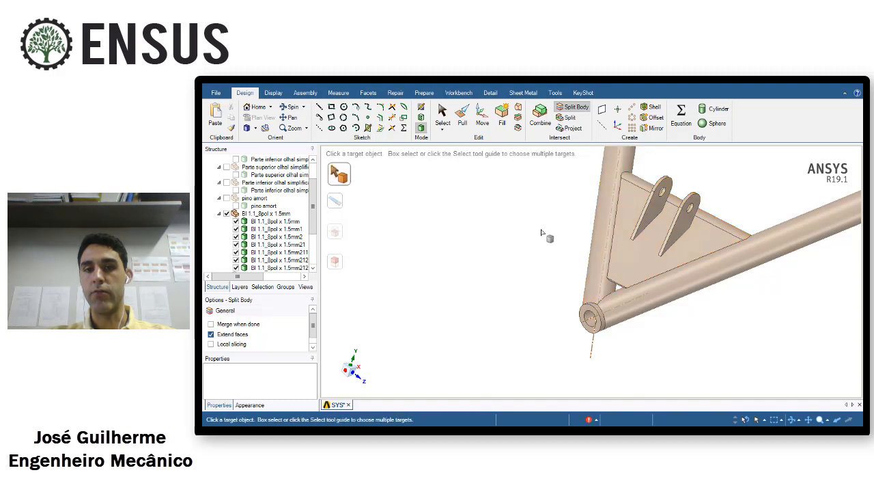
# Split off the cross tube by its outer face, and separate the two mounting tabs using the gusset plate's flat face
pyautogui.click(638, 258)
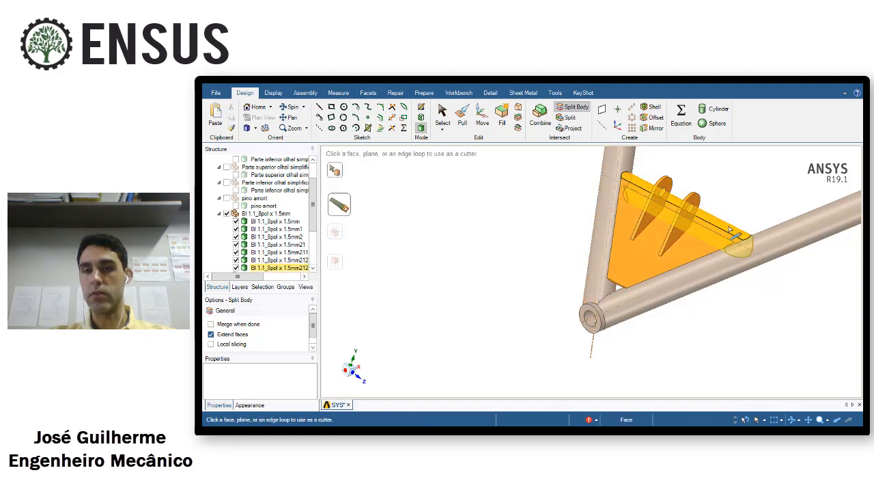
pyautogui.click(729, 229)
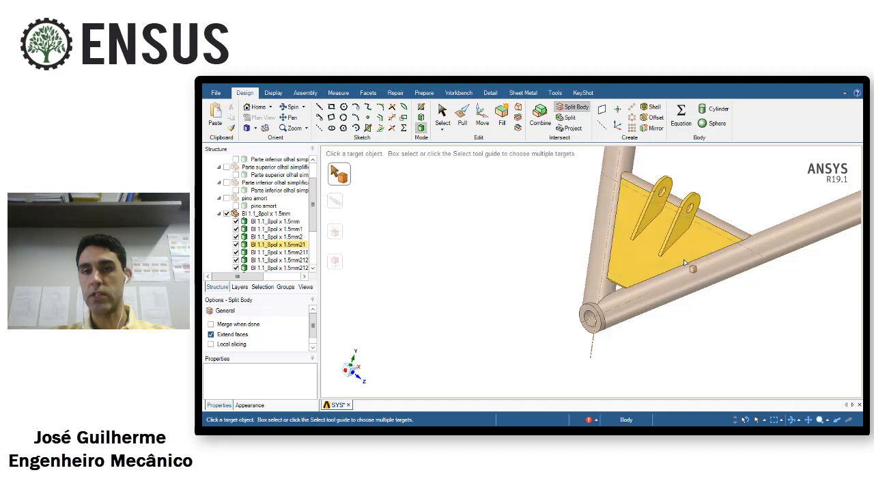
pyautogui.click(681, 223)
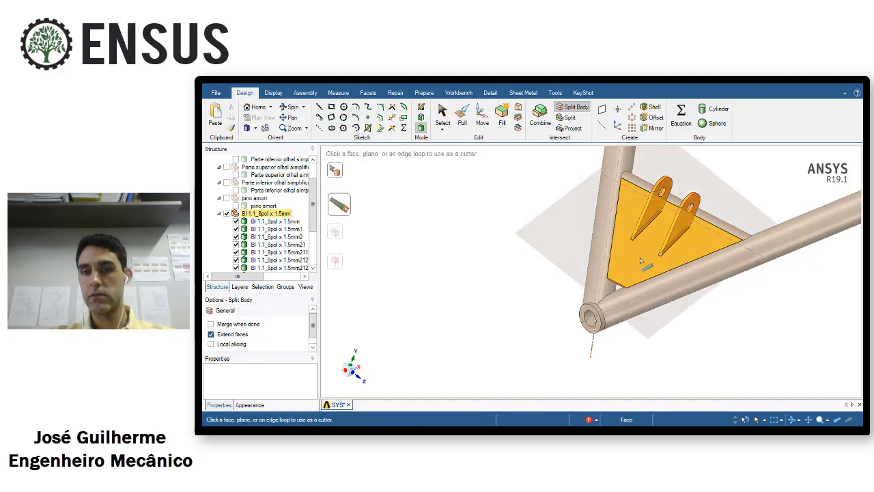
pyautogui.click(733, 334)
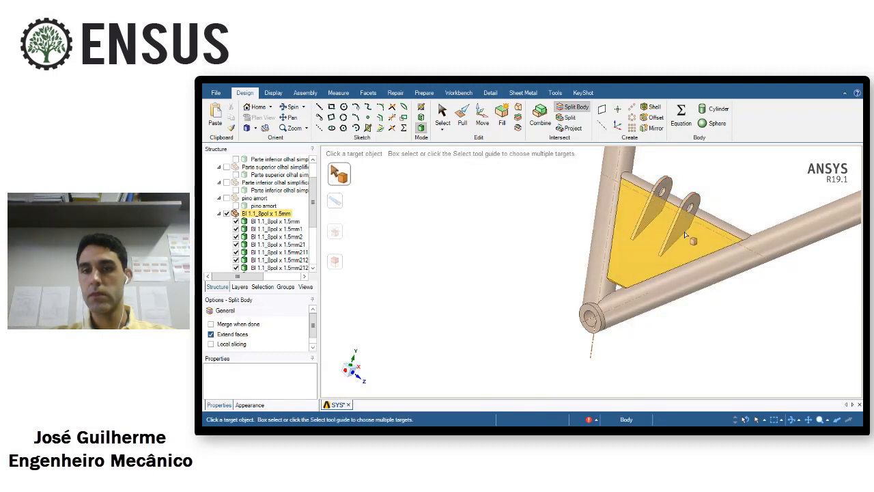
# Try to split a mounting tab with the gusset plate's flat face as the cutter, and leave Split Body
pyautogui.click(652, 213)
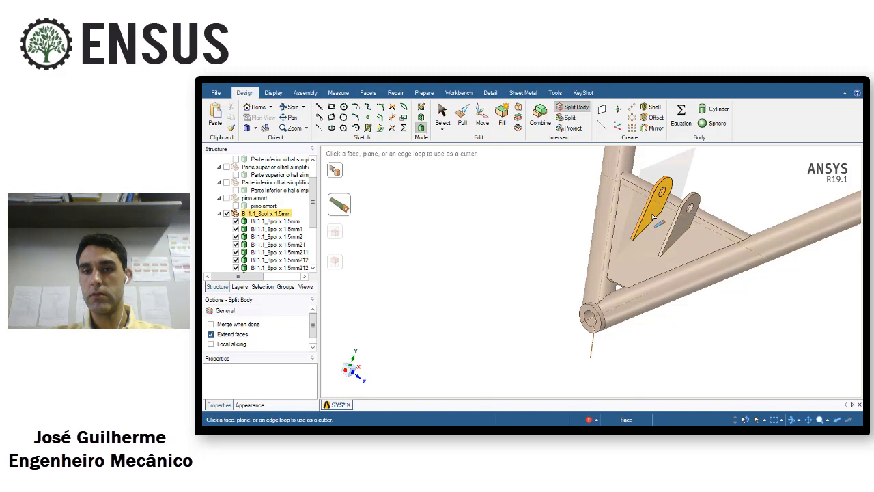
pyautogui.click(644, 262)
pyautogui.click(740, 343)
pyautogui.scroll(-3, 736, 344)
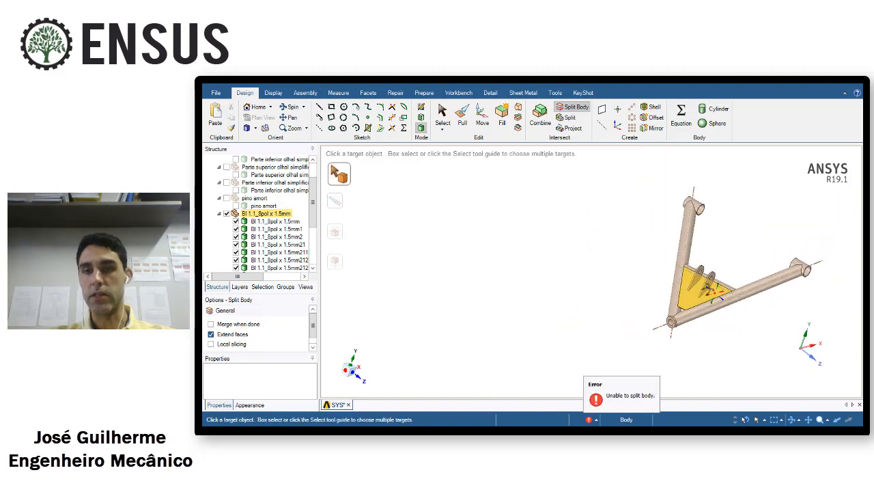
pyautogui.scroll(1, 774, 304)
pyautogui.moveTo(673, 276); pyautogui.dragTo(671, 243, button='middle')
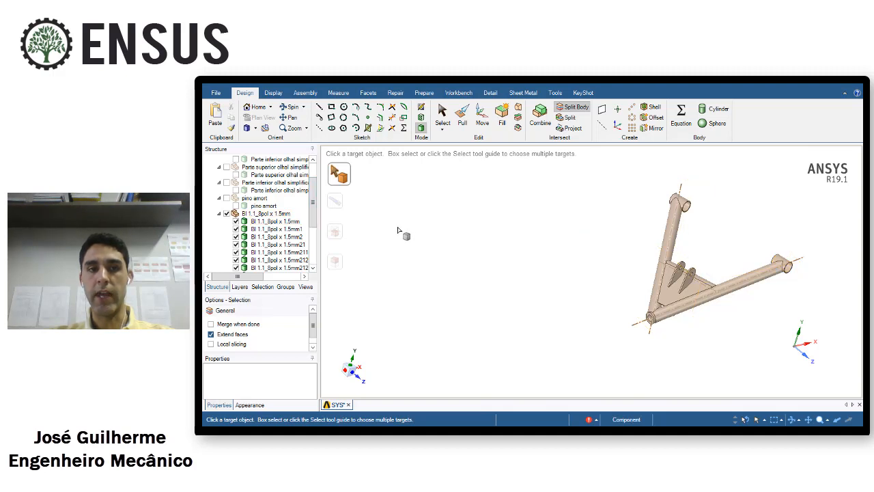
pyautogui.press('Escape')
# Select the lower arm's first five split bodies one at a time in the structure tree and examine the area around the ball-joint sleeve
pyautogui.scroll(-1, 290, 215)
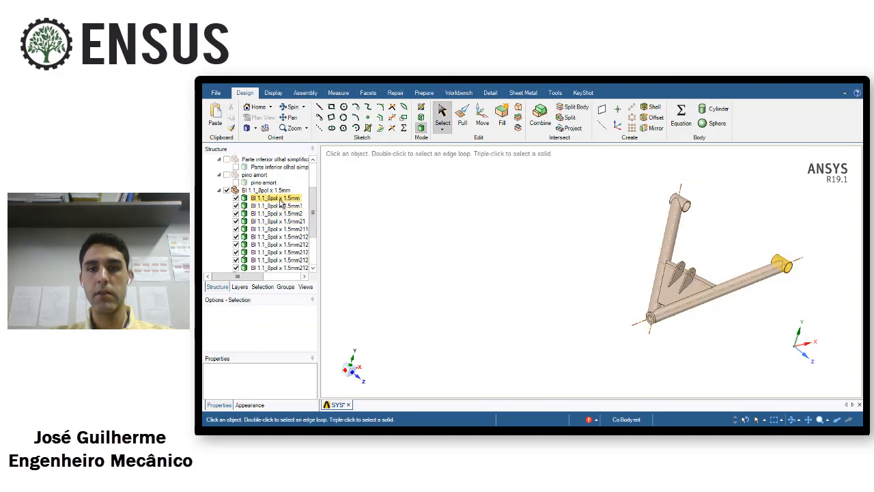
pyautogui.click(276, 198)
pyautogui.click(278, 207)
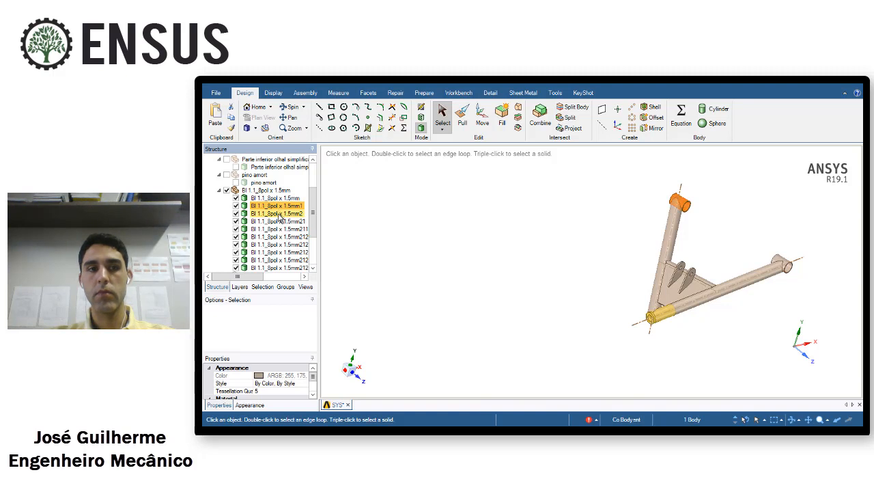
pyautogui.click(279, 222)
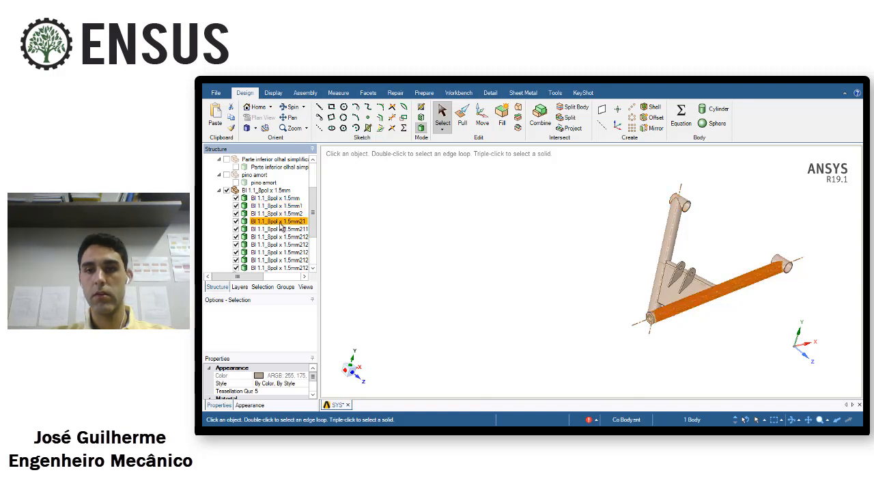
pyautogui.click(280, 229)
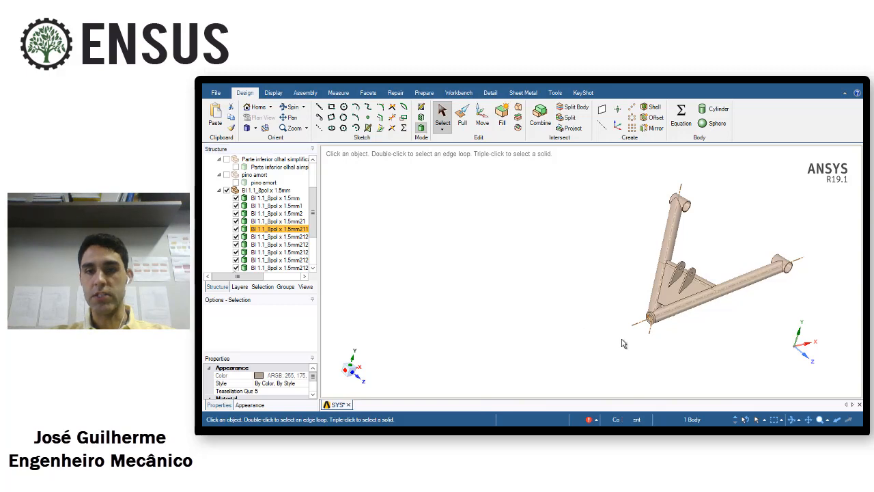
pyautogui.moveTo(623, 343); pyautogui.dragTo(660, 332, button='middle')
pyautogui.scroll(8, 643, 302)
pyautogui.moveTo(642, 301)
pyautogui.mouseDown(button='middle')
pyautogui.moveTo(715, 247)
pyautogui.moveTo(755, 251)
pyautogui.moveTo(767, 289)
pyautogui.moveTo(726, 316)
pyautogui.moveTo(631, 303)
pyautogui.mouseUp(button='middle')
pyautogui.scroll(-6, 630, 302)
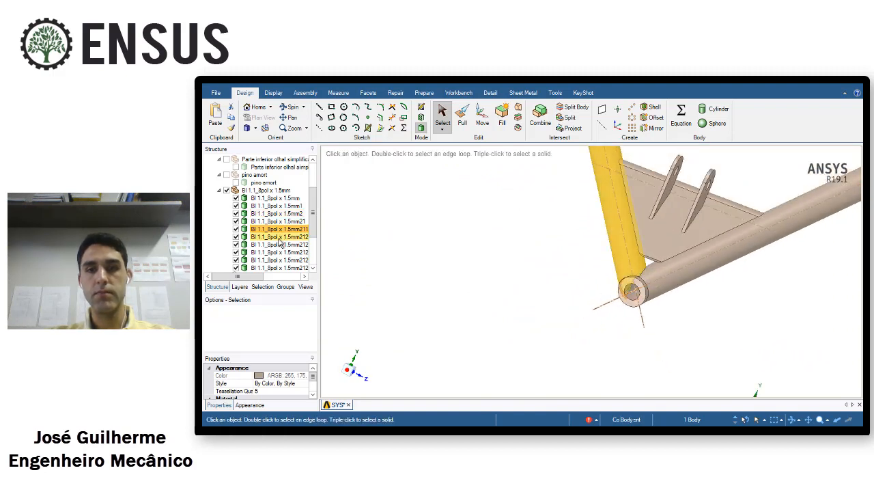
# Select the remaining split bodies one at a time to check the second long tube, cross tube, gusset plate and mounting tabs
pyautogui.click(279, 239)
pyautogui.click(278, 246)
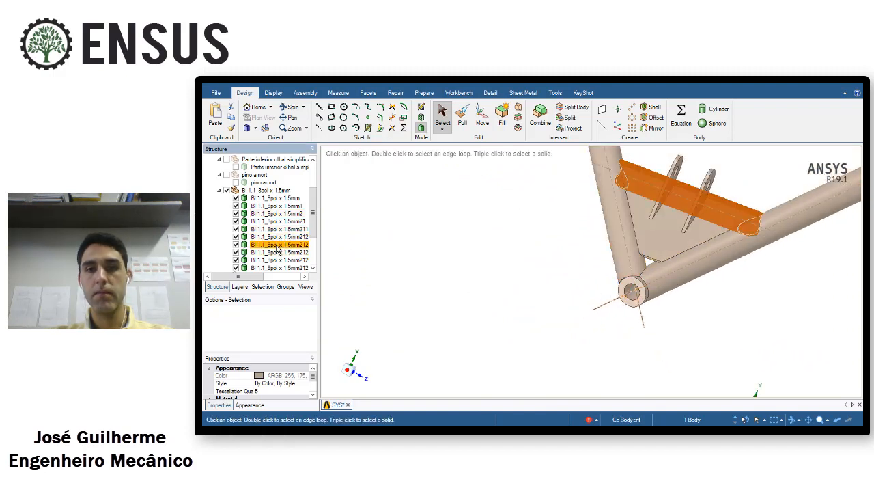
pyautogui.click(280, 253)
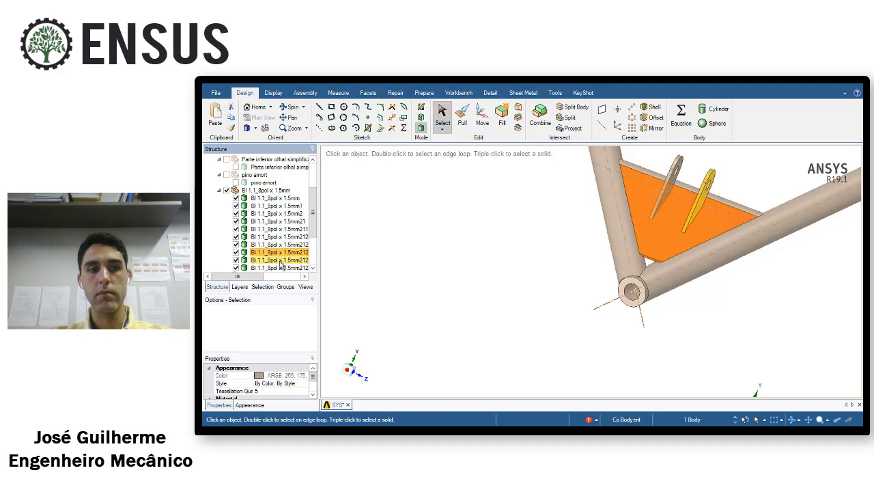
pyautogui.click(281, 260)
pyautogui.scroll(-1, 280, 265)
pyautogui.click(280, 244)
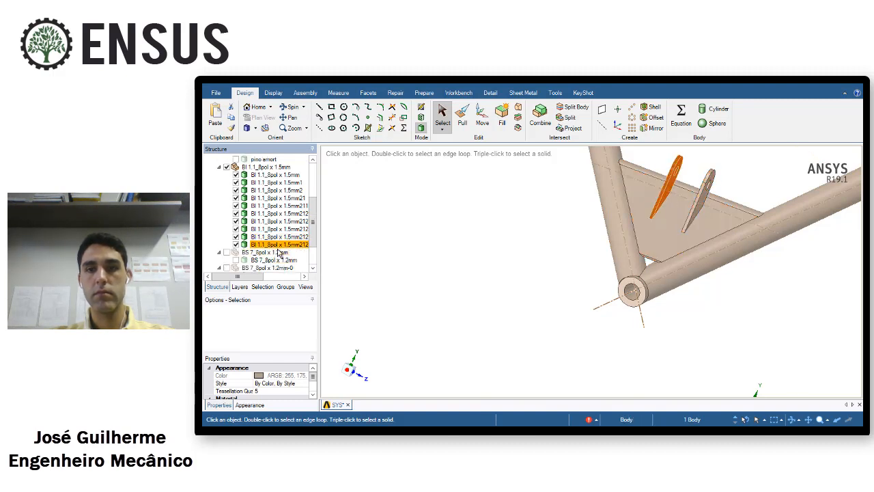
pyautogui.scroll(-3, 474, 282)
# Hide the ball-joint sleeve body BI 1.1_8pol x 1.5mm2 and examine the exposed tube ends at the joint
pyautogui.keyDown('ctrl'); pyautogui.moveTo(507, 329); pyautogui.dragTo(507, 349, button='middle'); pyautogui.keyUp('ctrl')
pyautogui.moveTo(506, 350)
pyautogui.mouseDown(button='middle')
pyautogui.moveTo(487, 291)
pyautogui.moveTo(548, 277)
pyautogui.moveTo(517, 305)
pyautogui.moveTo(512, 349)
pyautogui.mouseUp(button='middle')
pyautogui.scroll(5, 512, 349)
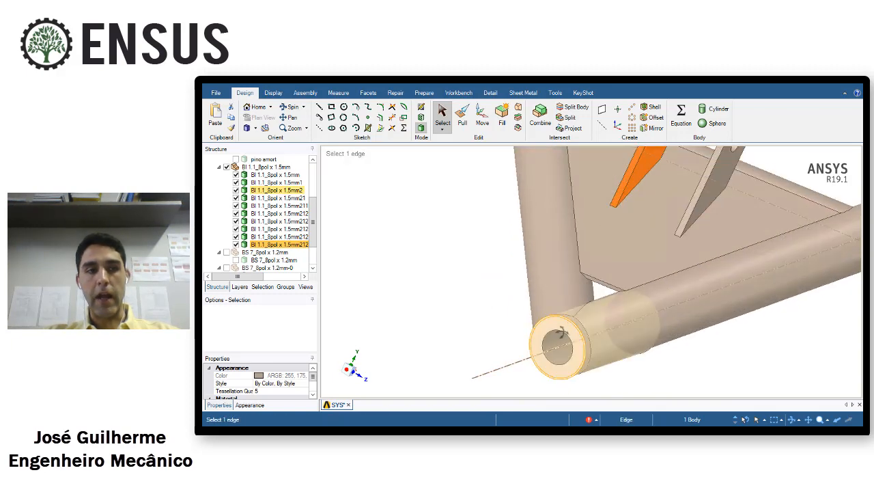
pyautogui.click(593, 325)
pyautogui.click(593, 325)
pyautogui.scroll(3, 588, 326)
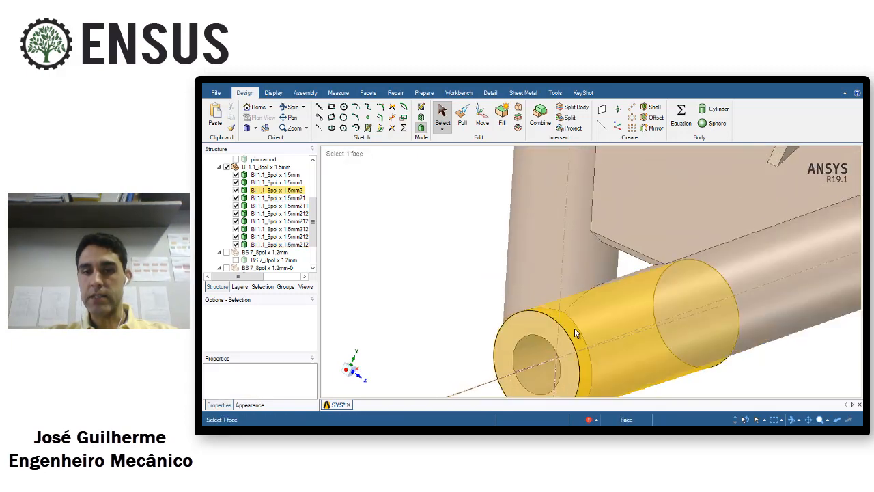
pyautogui.click(575, 333)
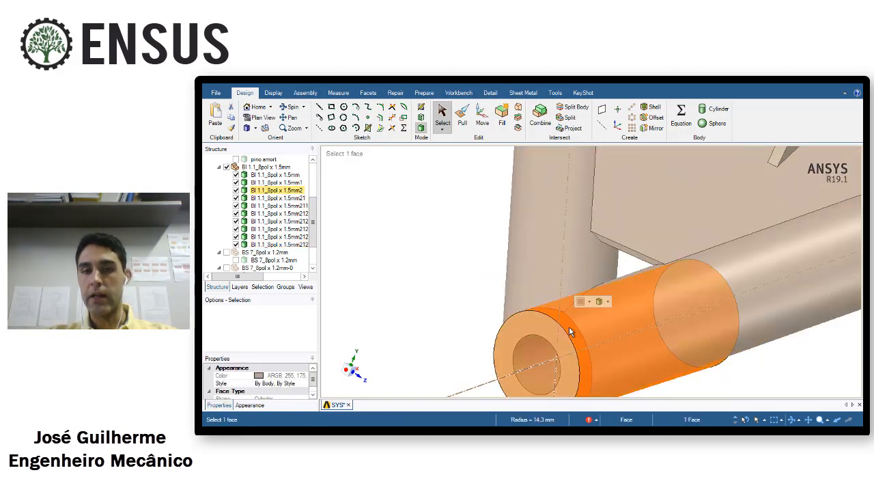
pyautogui.rightClick(571, 332)
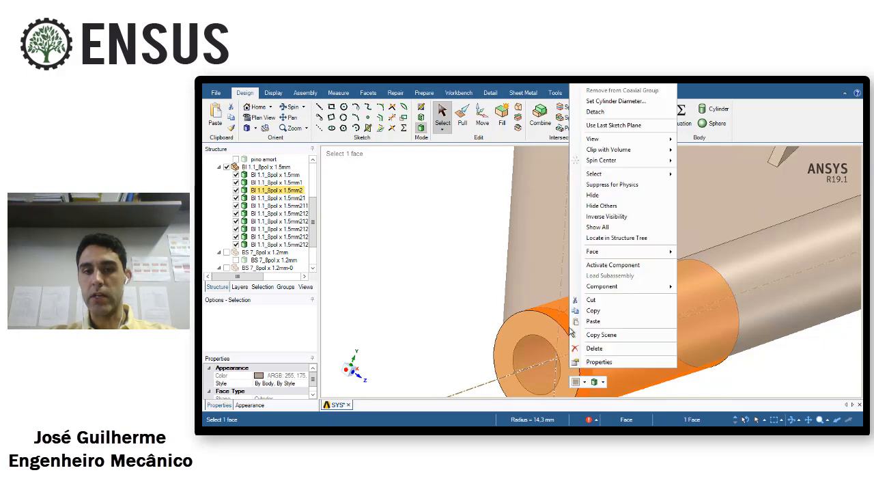
pyautogui.click(593, 195)
pyautogui.moveTo(594, 204); pyautogui.dragTo(619, 258, button='middle')
pyautogui.click(614, 232)
pyautogui.scroll(4, 614, 229)
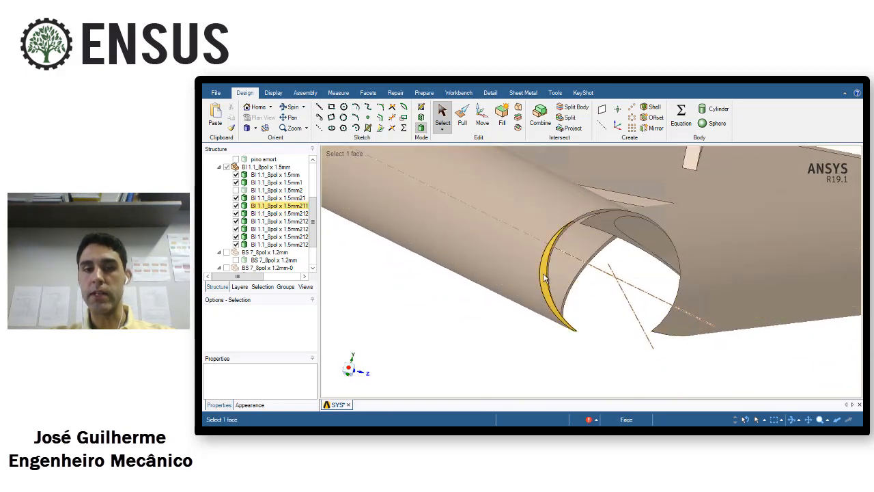
# Combine the thin crescent-shaped sliver body at the joint end with the first long tube it belongs to
pyautogui.moveTo(540, 280); pyautogui.dragTo(535, 214, button='middle')
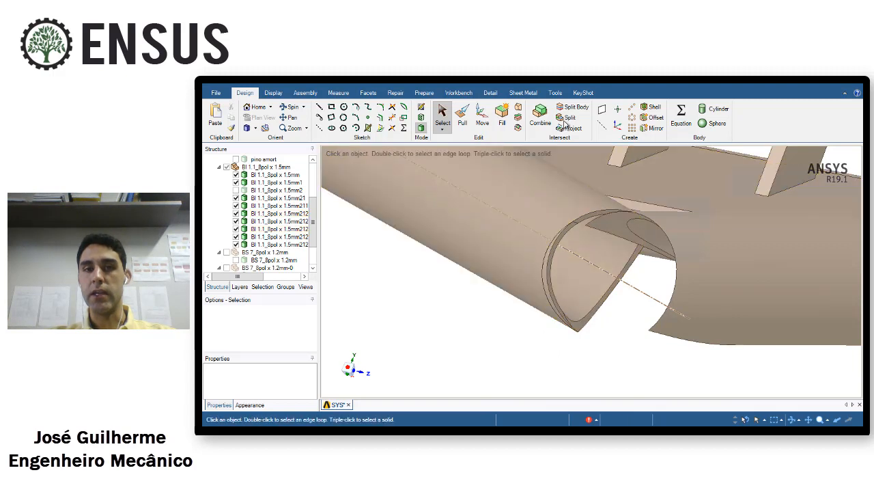
pyautogui.click(539, 114)
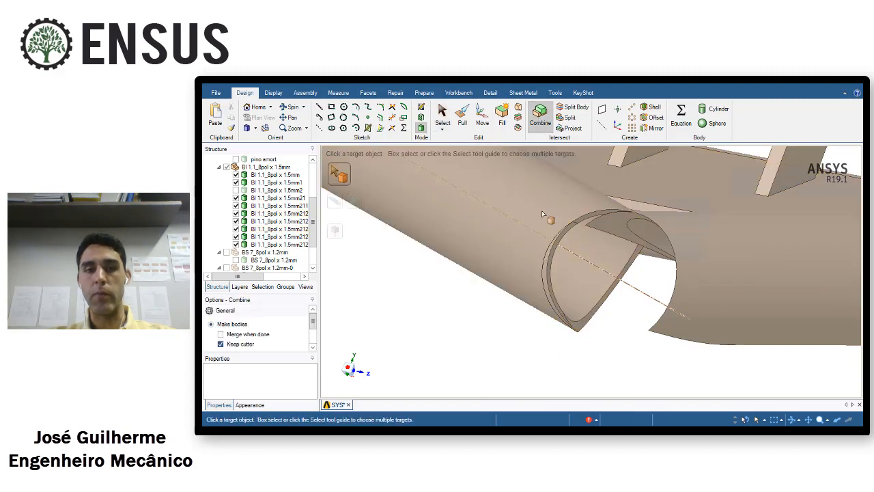
pyautogui.click(548, 268)
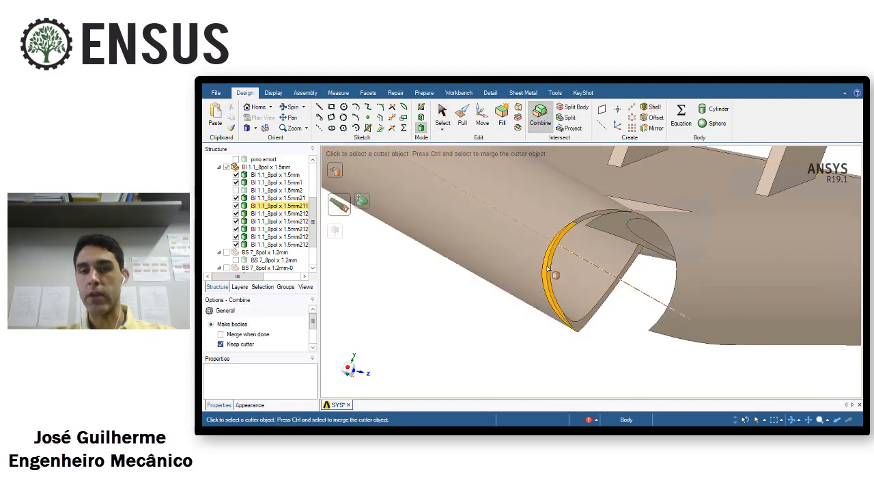
pyautogui.click(535, 245)
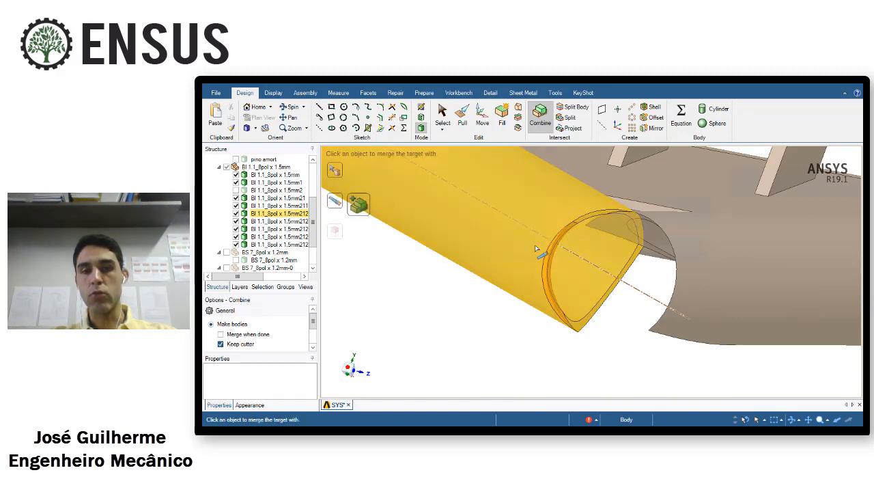
pyautogui.click(536, 247)
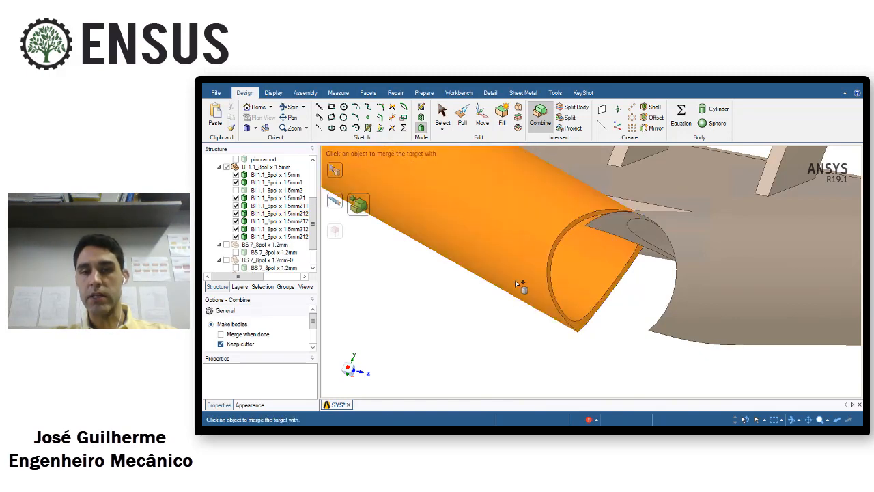
pyautogui.click(502, 322)
pyautogui.scroll(-6, 508, 324)
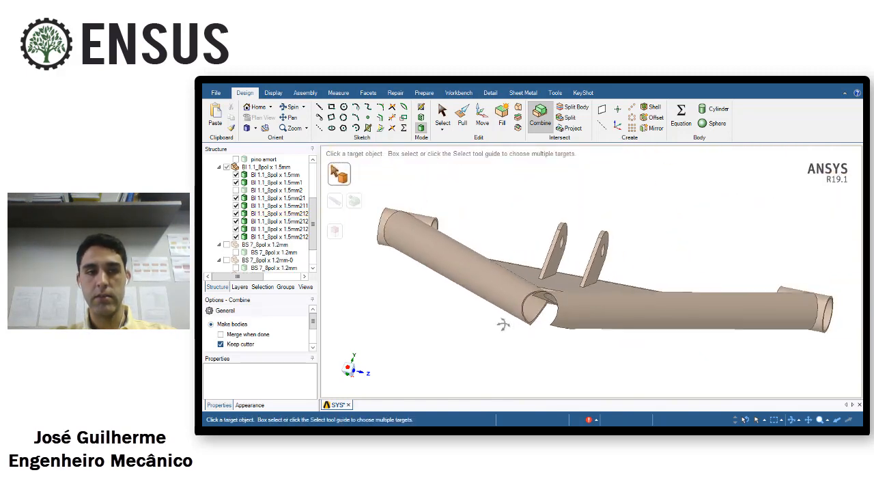
# Leave Combine with the ball-joint sleeve body BI 1.1_8pol x 1.5mm2 shown again
pyautogui.click(236, 191)
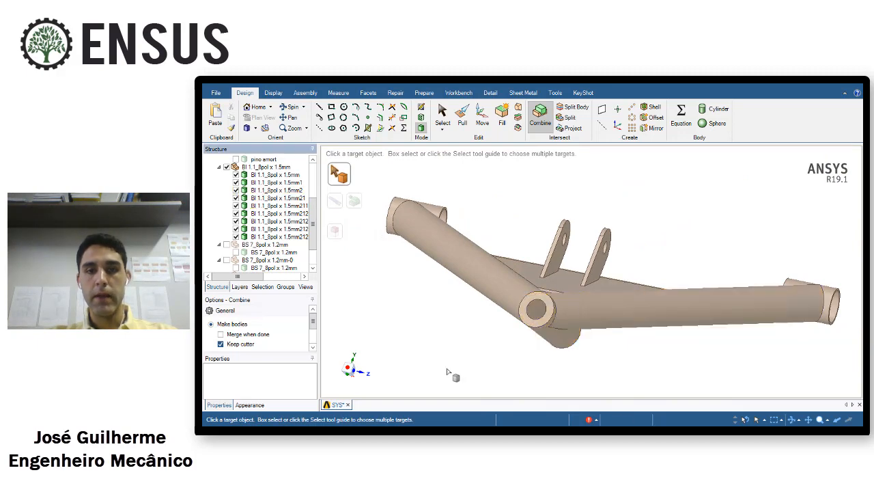
pyautogui.moveTo(484, 385); pyautogui.dragTo(495, 377, button='middle')
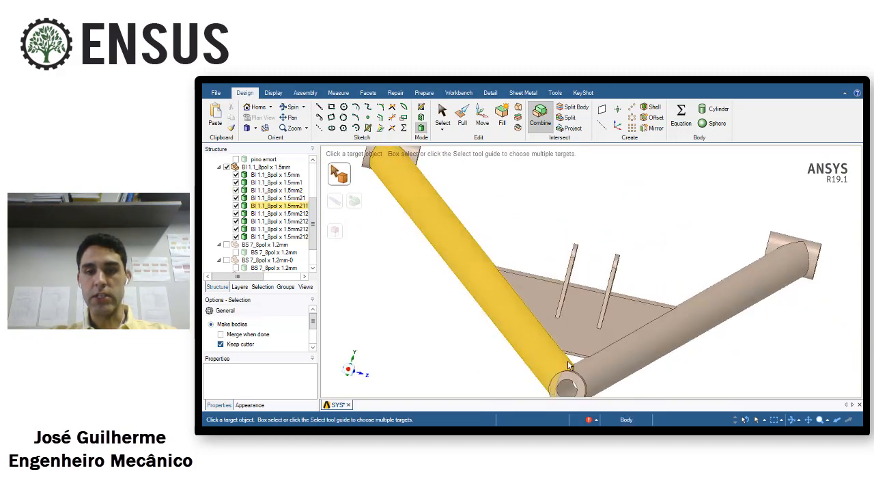
pyautogui.press('Escape')
pyautogui.keyDown('ctrl'); pyautogui.moveTo(603, 315); pyautogui.dragTo(602, 262, button='middle'); pyautogui.keyUp('ctrl')
pyautogui.scroll(3, 603, 263)
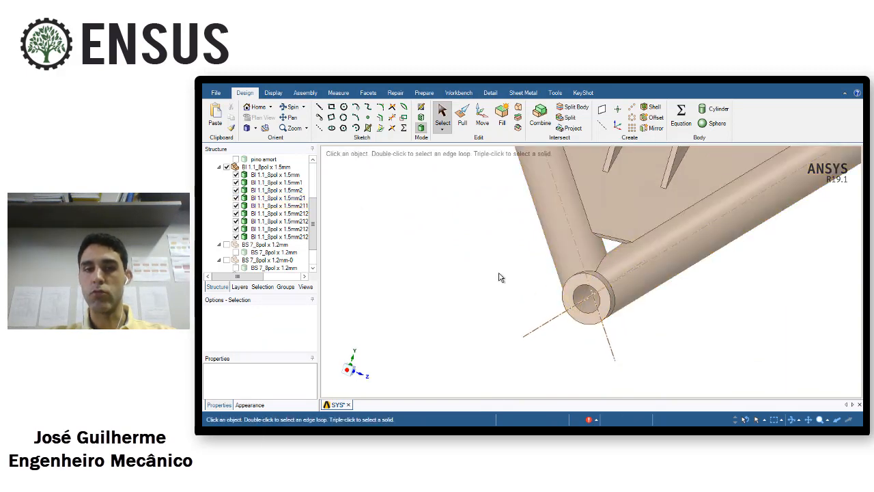
# Create a large reference plane running through the ball-joint area where the two long tubes meet
pyautogui.click(600, 112)
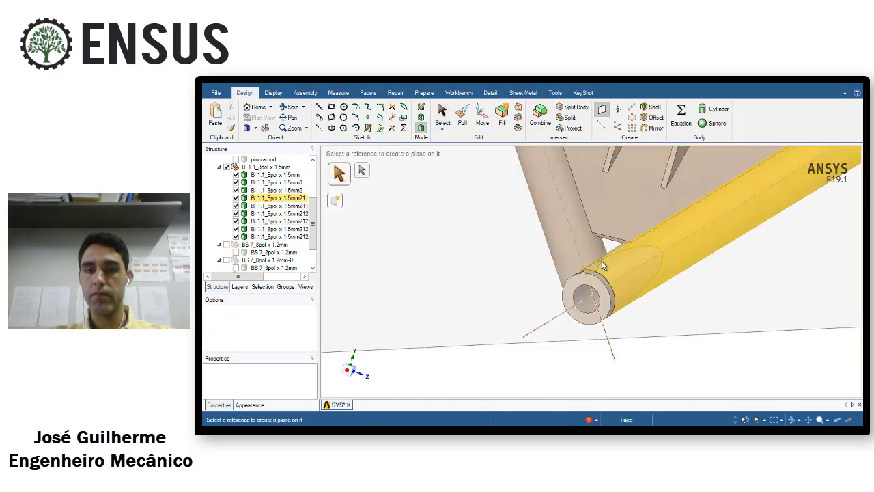
pyautogui.scroll(-8, 604, 275)
pyautogui.scroll(5, 601, 275)
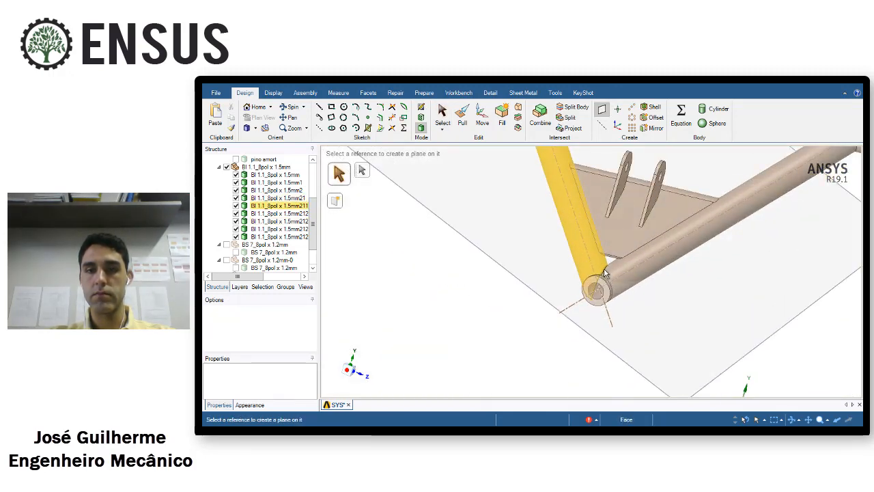
pyautogui.scroll(-5, 604, 273)
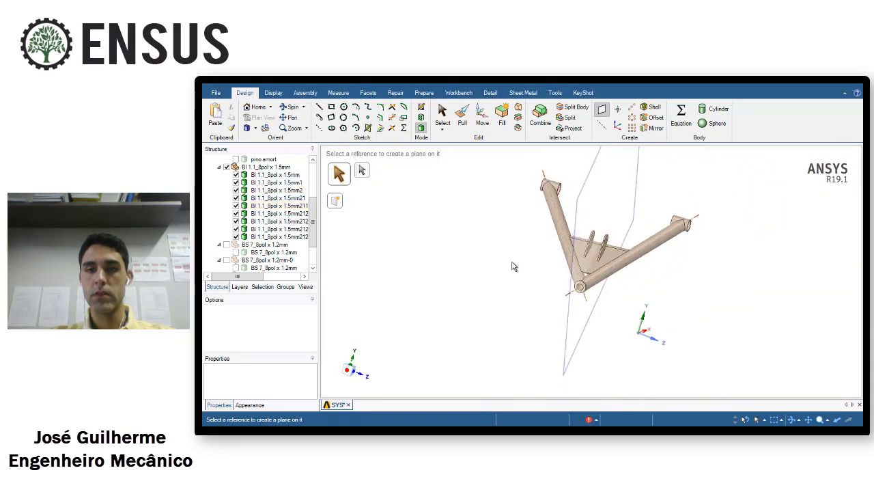
pyautogui.press('Escape')
# Hide the ball-joint sleeve body to expose both long tubes' ends at the joint
pyautogui.scroll(2, 544, 300)
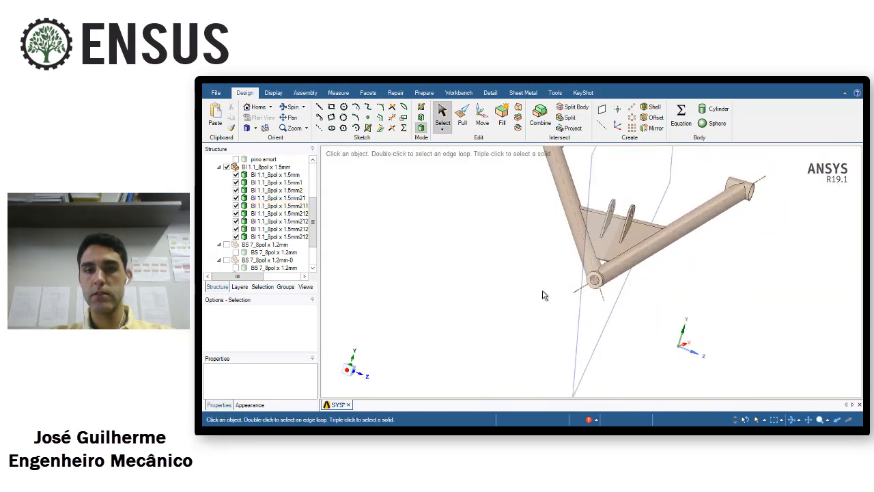
pyautogui.scroll(4, 614, 263)
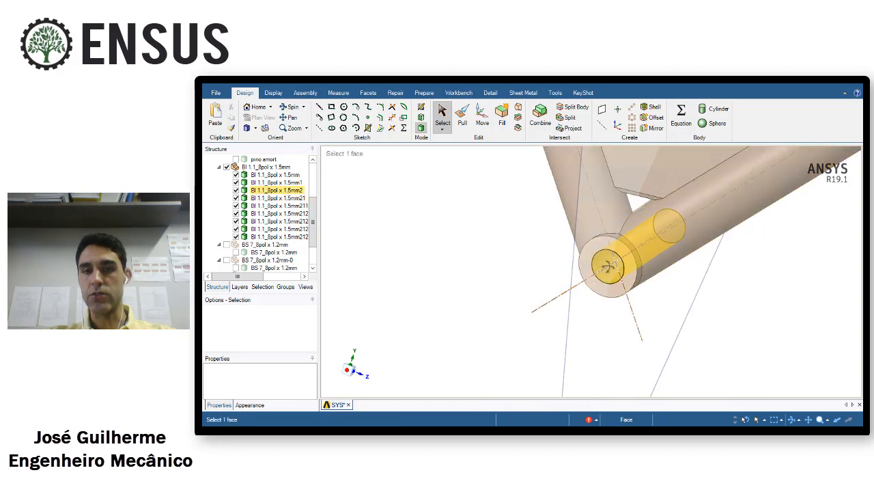
pyautogui.scroll(2, 632, 262)
pyautogui.click(636, 265)
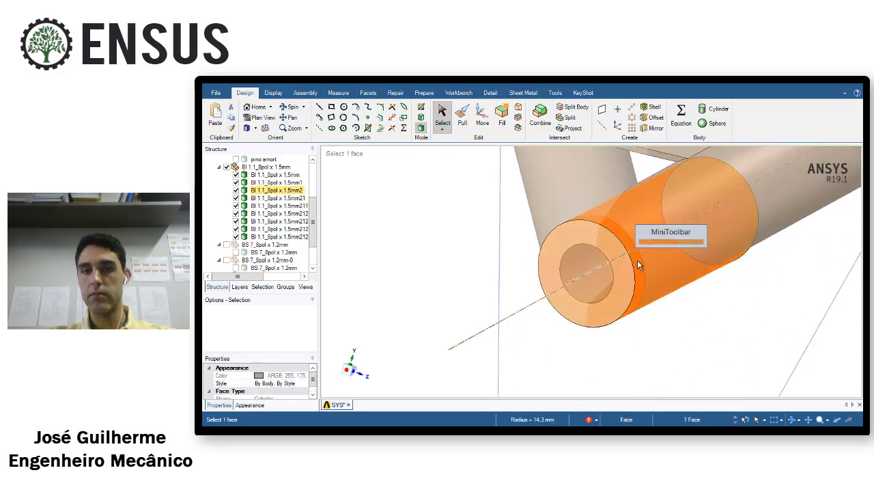
pyautogui.rightClick(638, 265)
pyautogui.click(663, 195)
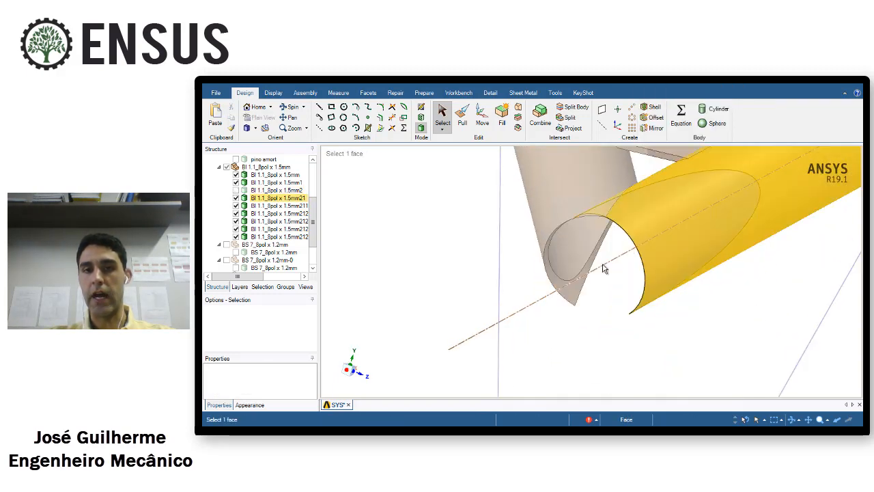
pyautogui.scroll(-5, 604, 246)
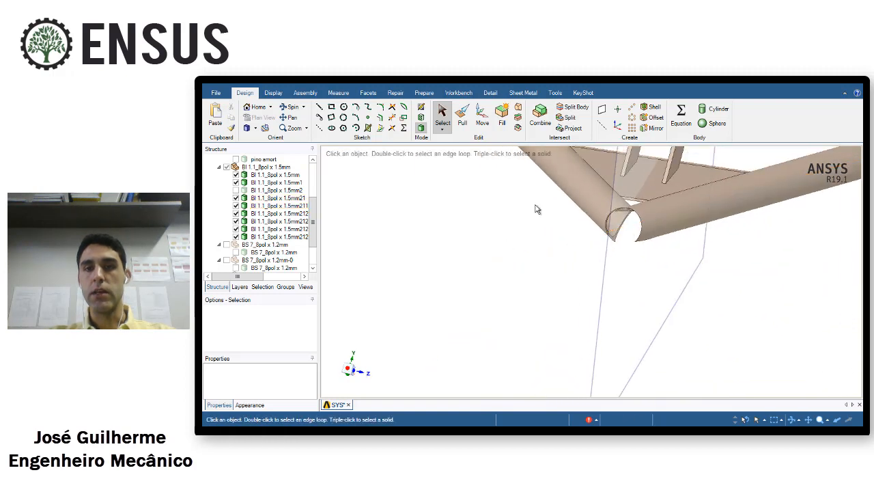
# Split the second long tube with the reference plane, remove its cut-off piece at the joint, and leave Split Body
pyautogui.click(573, 110)
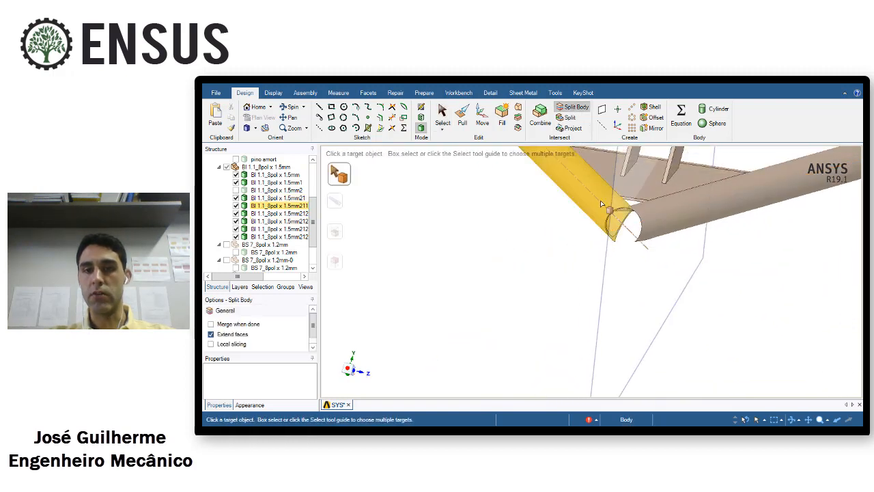
pyautogui.click(601, 201)
pyautogui.click(753, 309)
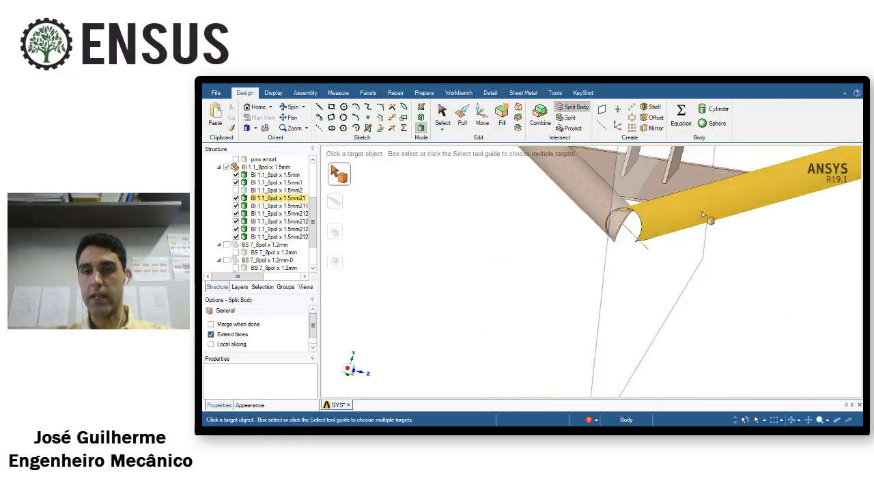
pyautogui.click(702, 214)
pyautogui.moveTo(680, 218)
pyautogui.mouseDown(button='middle')
pyautogui.moveTo(686, 195)
pyautogui.moveTo(685, 203)
pyautogui.mouseUp(button='middle')
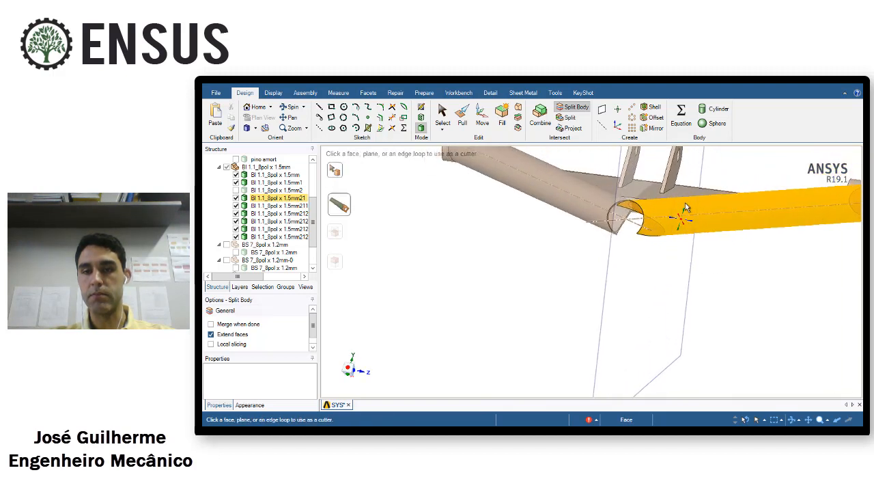
pyautogui.click(686, 208)
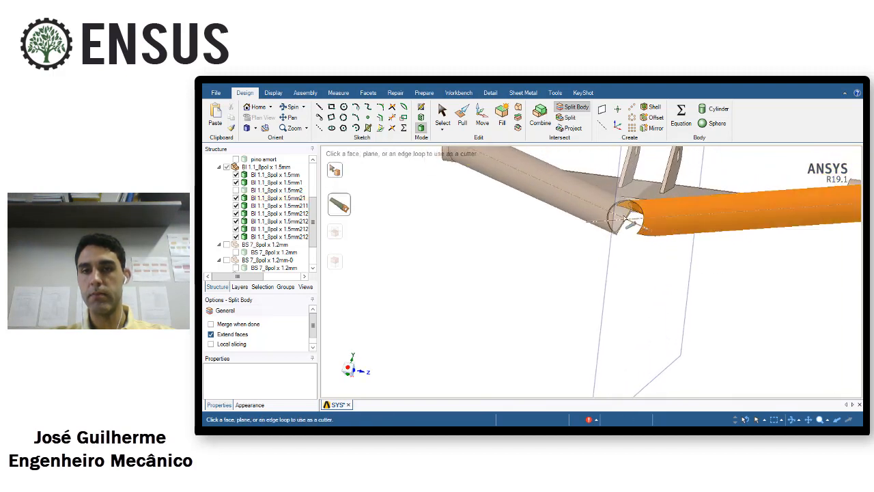
pyautogui.click(682, 355)
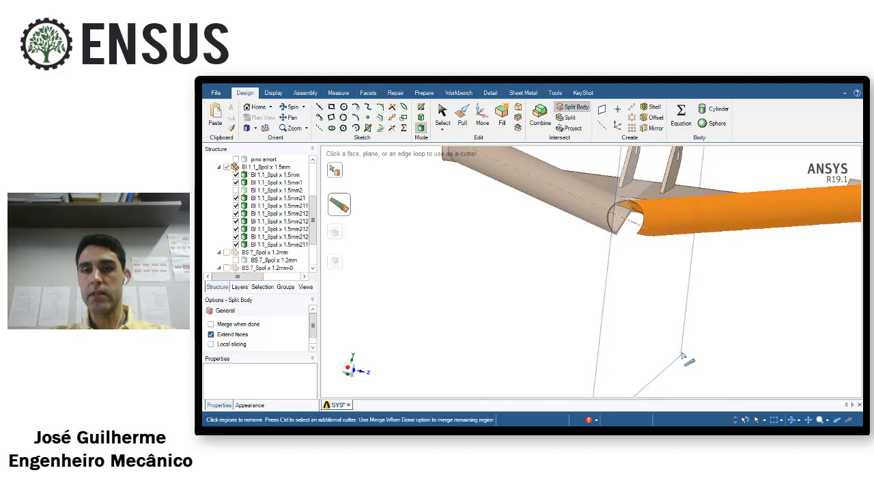
pyautogui.click(627, 207)
pyautogui.scroll(2, 752, 275)
pyautogui.moveTo(753, 273); pyautogui.dragTo(759, 380, button='middle')
pyautogui.scroll(2, 650, 262)
pyautogui.scroll(4, 593, 221)
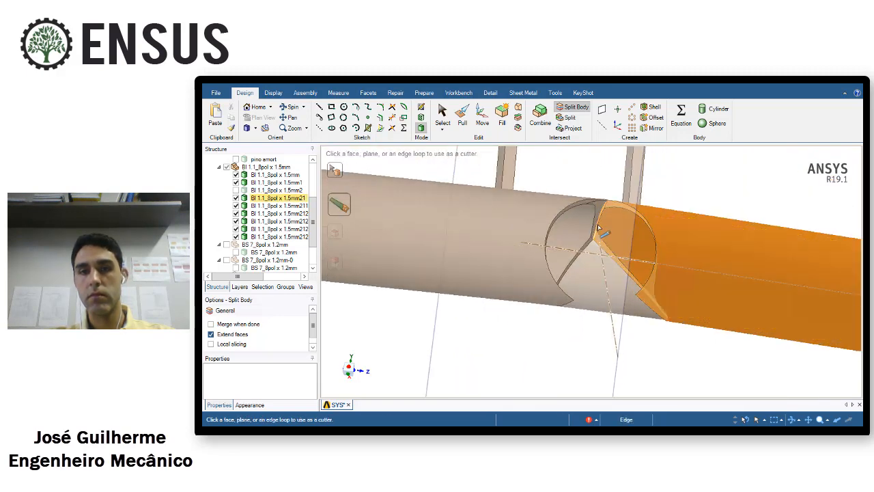
pyautogui.scroll(-5, 591, 221)
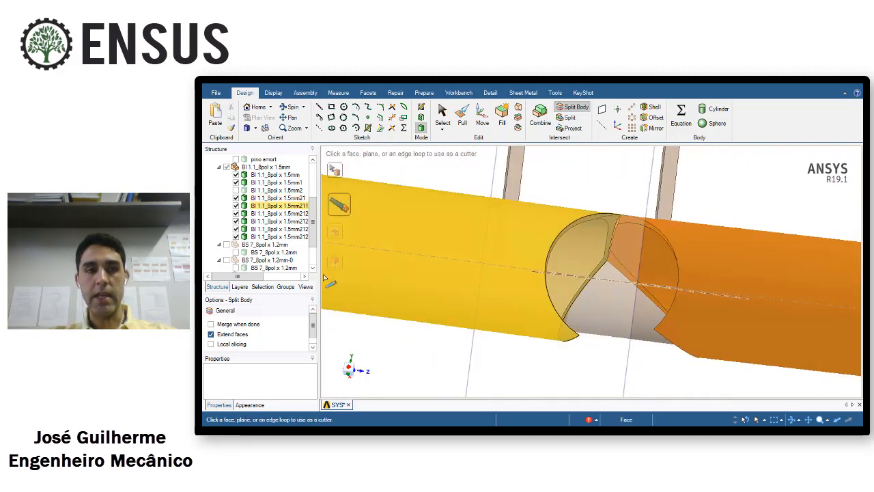
pyautogui.press('Escape')
# Hide the reference plane, try to remove the narrow inner face at the first long tube's joint end, and undo the removal
pyautogui.moveTo(314, 238); pyautogui.dragTo(319, 260)
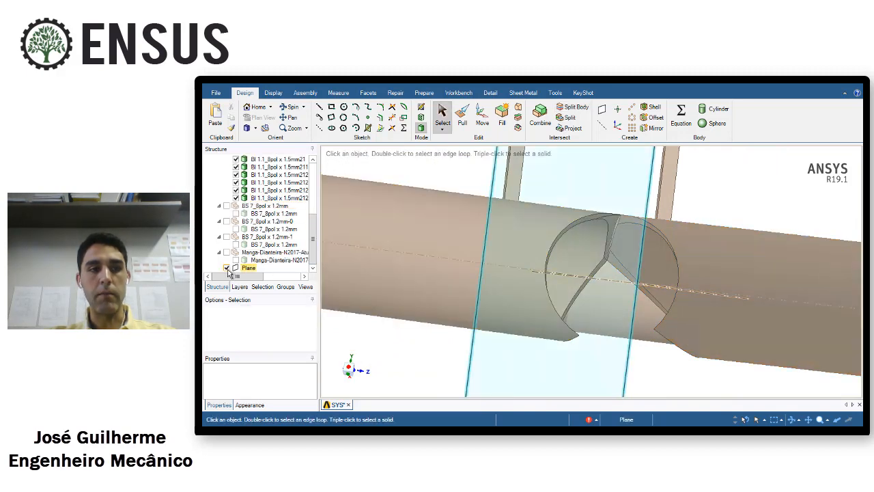
pyautogui.scroll(4, 631, 221)
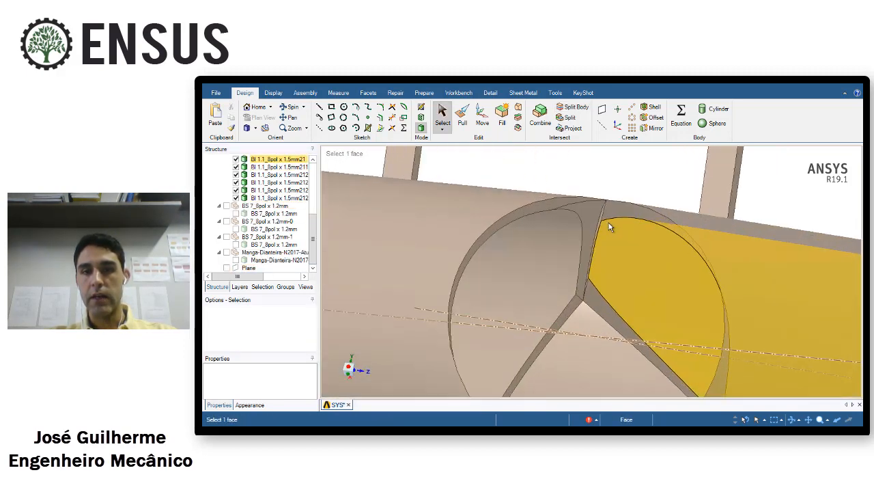
pyautogui.click(638, 215)
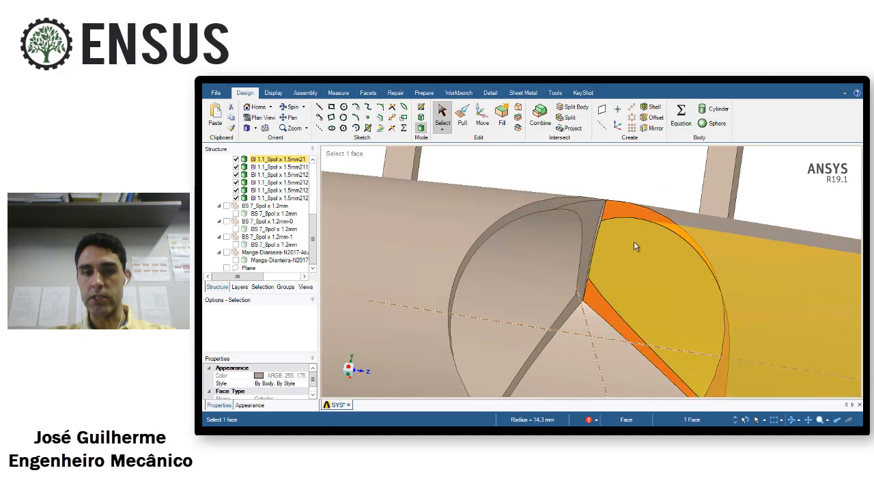
pyautogui.moveTo(633, 241); pyautogui.dragTo(606, 230, button='middle')
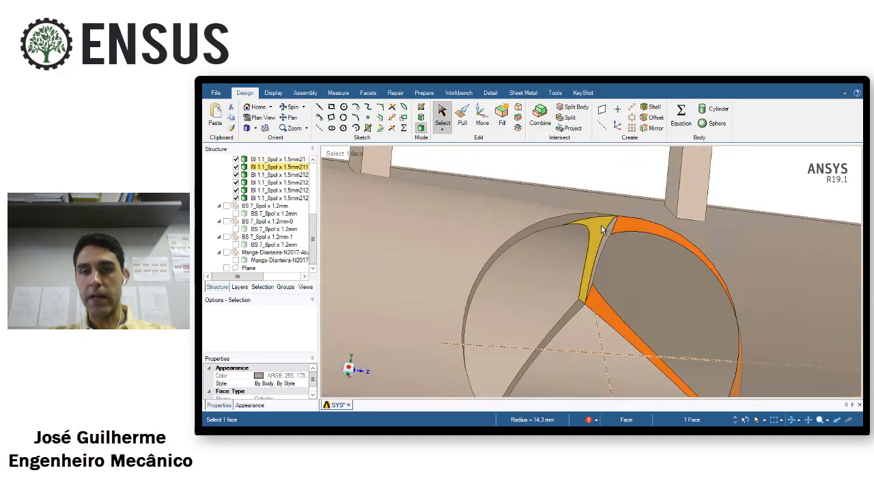
pyautogui.click(601, 229)
pyautogui.scroll(-3, 601, 232)
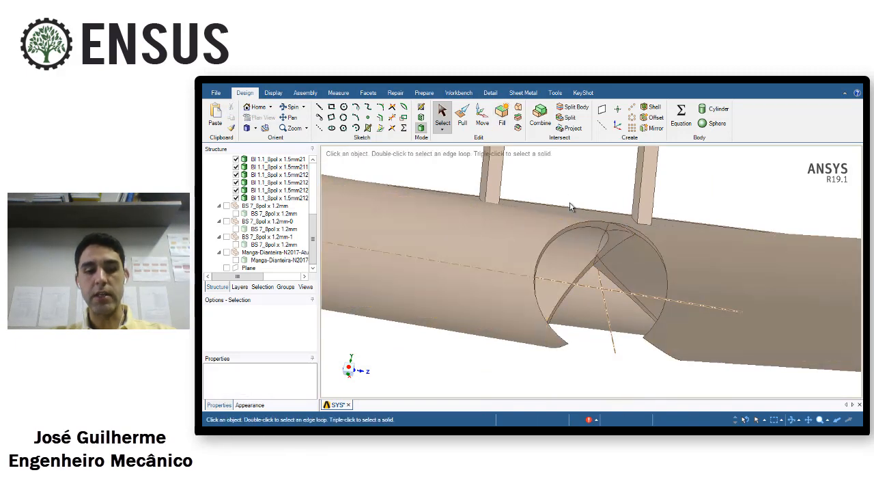
pyautogui.hotkey('ctrl', 'z')
pyautogui.click(736, 192)
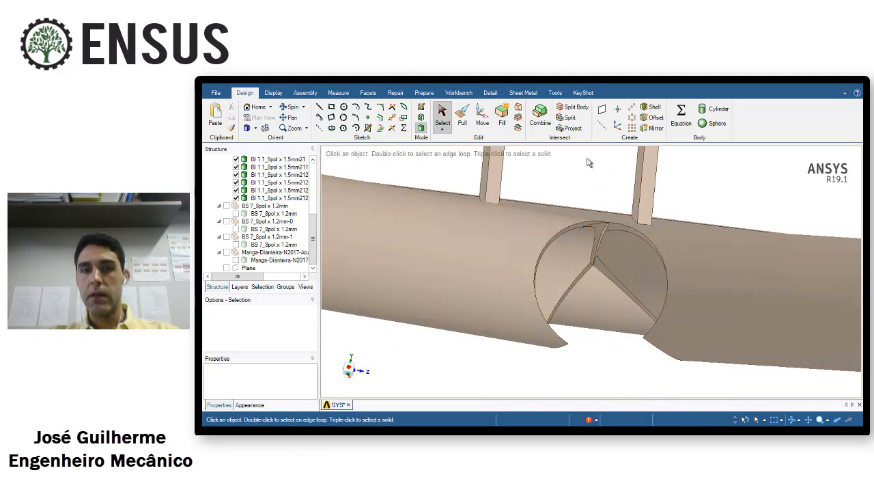
# Use Fill with Extend fill to remove the narrow curved inner face at the first long tube's joint end
pyautogui.click(501, 116)
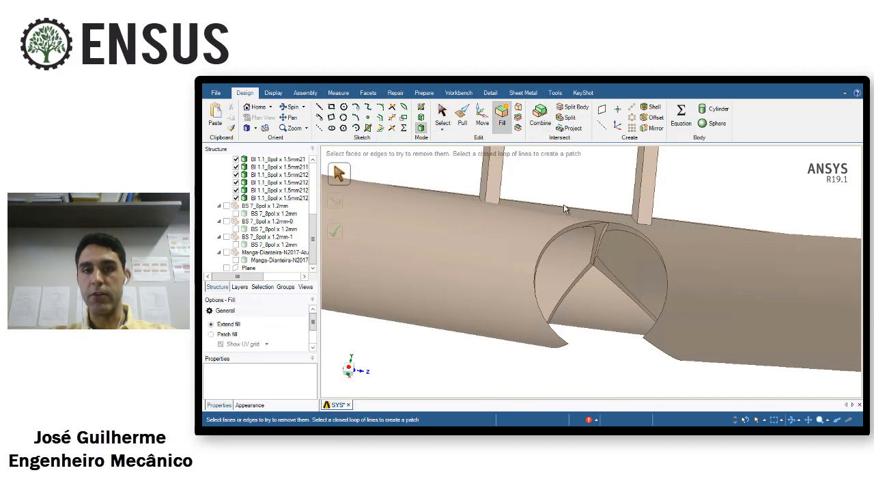
pyautogui.scroll(4, 564, 209)
pyautogui.click(601, 231)
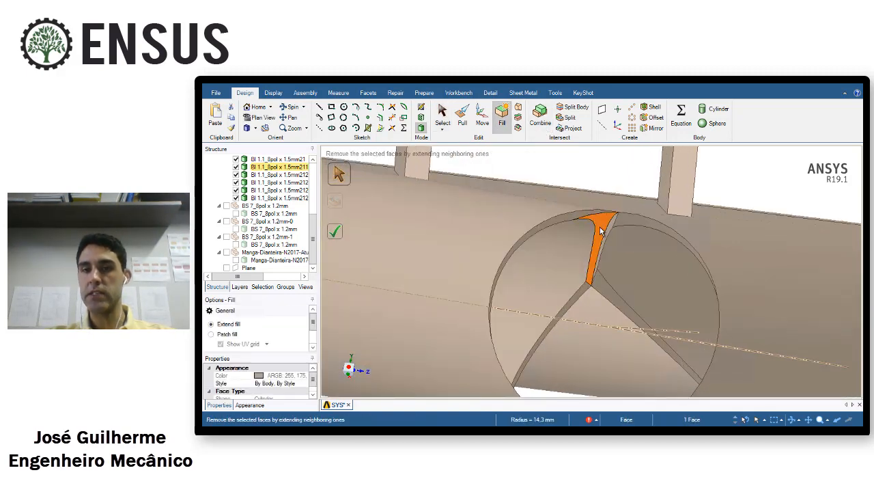
pyautogui.press('Return')
pyautogui.scroll(-5, 609, 236)
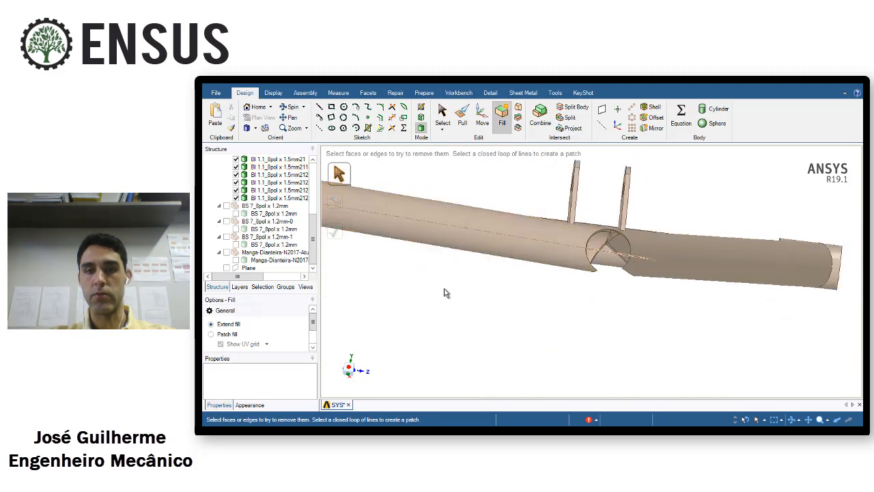
# Show the reference plane, split the first long tube with it, remove the cut-off piece at the joint, and leave Split Body
pyautogui.click(227, 268)
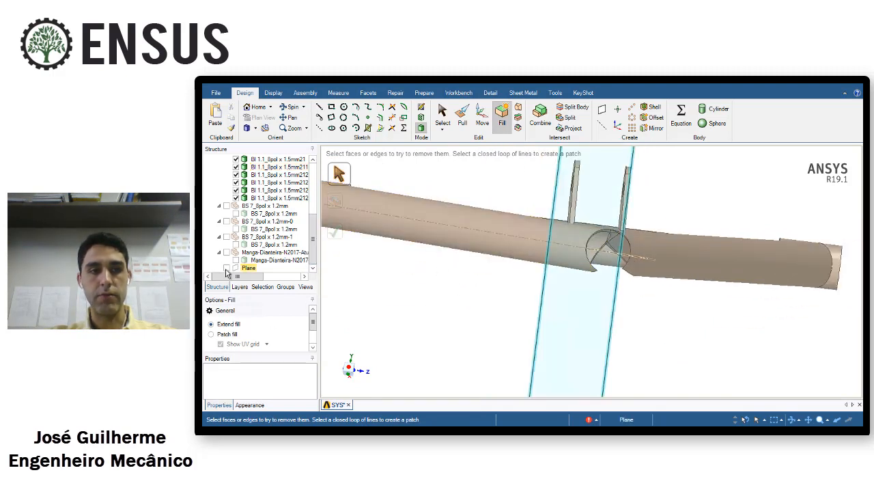
pyautogui.moveTo(357, 281); pyautogui.dragTo(516, 307, button='middle')
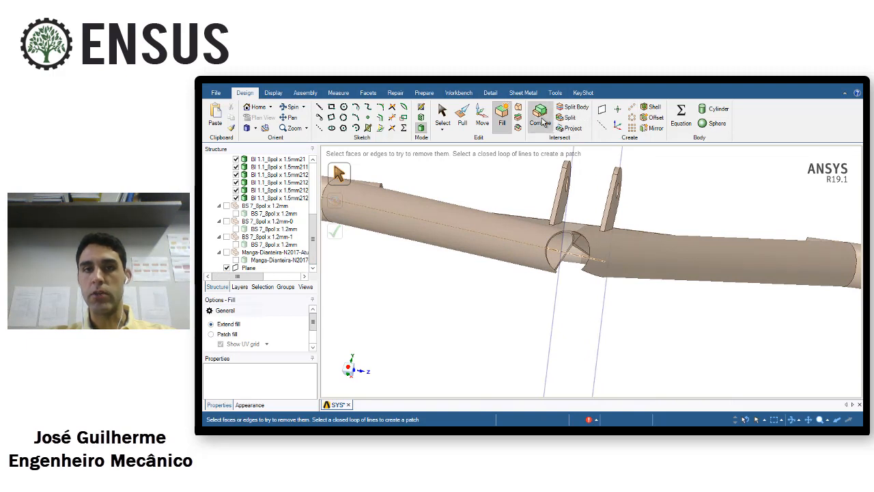
pyautogui.click(573, 107)
pyautogui.click(512, 240)
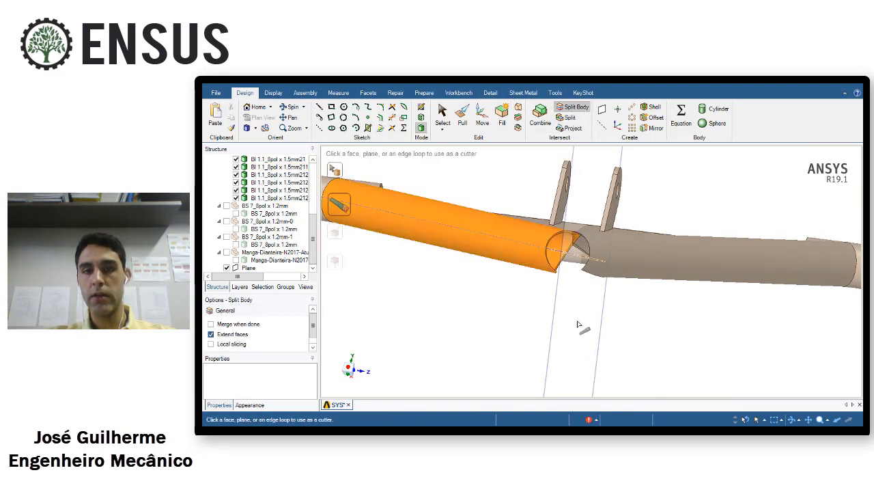
pyautogui.click(575, 251)
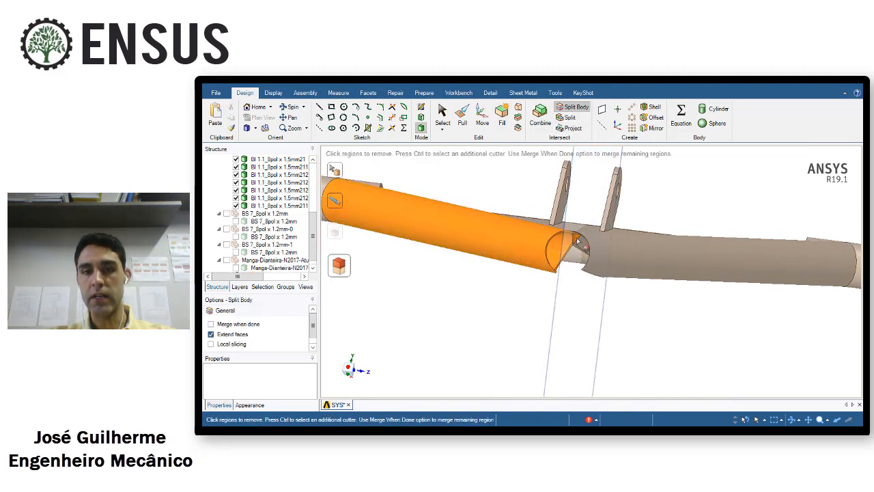
pyautogui.click(577, 239)
pyautogui.moveTo(653, 330); pyautogui.dragTo(591, 273, button='middle')
pyautogui.press('Escape')
# Hide the reference plane and show the ball-joint sleeve body again at the junction of the two long tubes
pyautogui.click(611, 212)
pyautogui.click(589, 312)
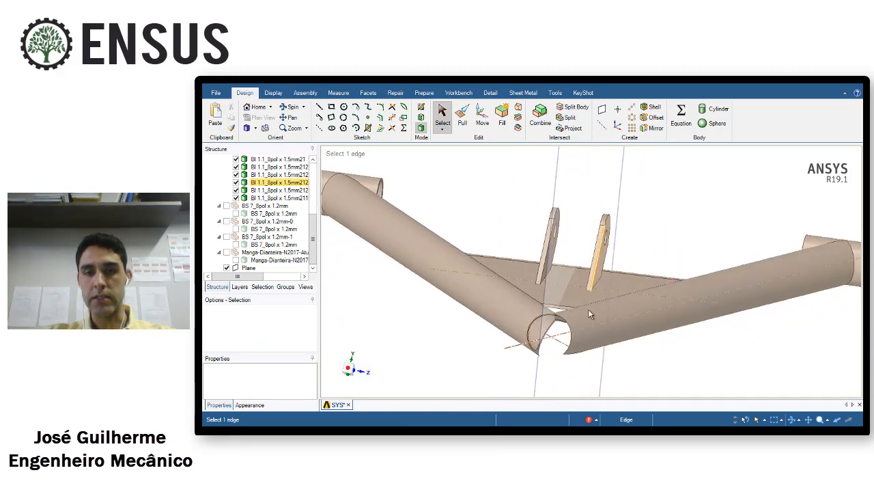
pyautogui.moveTo(589, 312); pyautogui.dragTo(588, 342, button='middle')
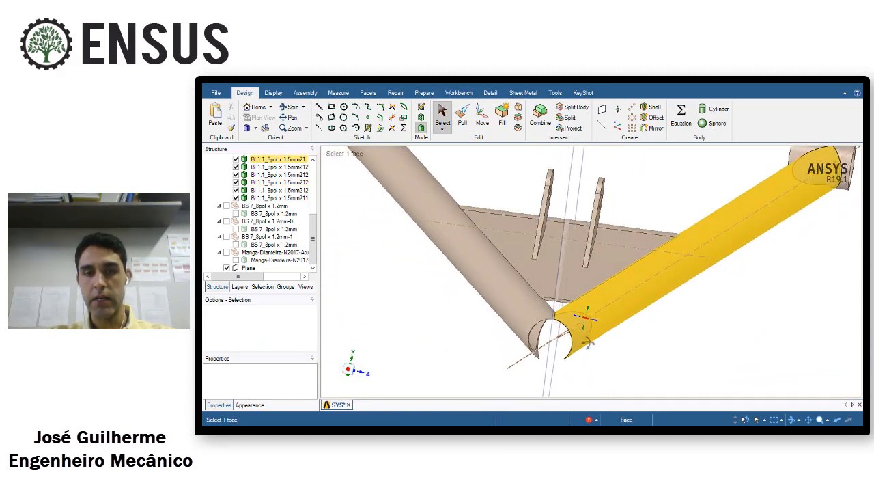
pyautogui.click(227, 268)
pyautogui.scroll(2, 316, 227)
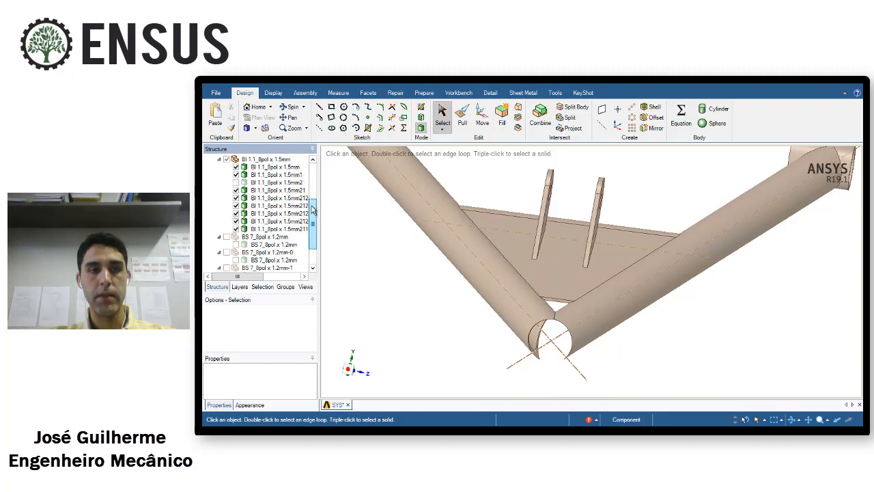
pyautogui.click(536, 327)
pyautogui.scroll(-4, 536, 326)
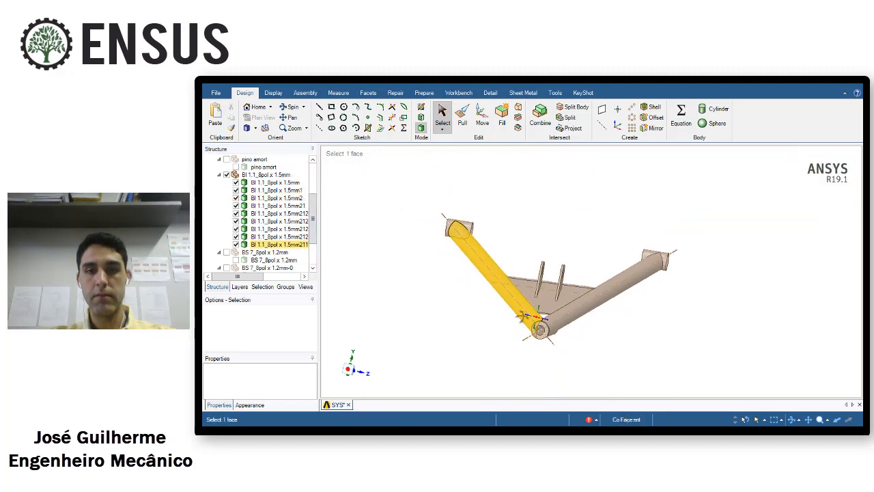
pyautogui.moveTo(536, 326)
pyautogui.mouseDown(button='middle')
pyautogui.moveTo(515, 307)
pyautogui.moveTo(560, 305)
pyautogui.moveTo(531, 303)
pyautogui.moveTo(553, 316)
pyautogui.moveTo(543, 321)
pyautogui.mouseUp(button='middle')
pyautogui.scroll(-3, 544, 322)
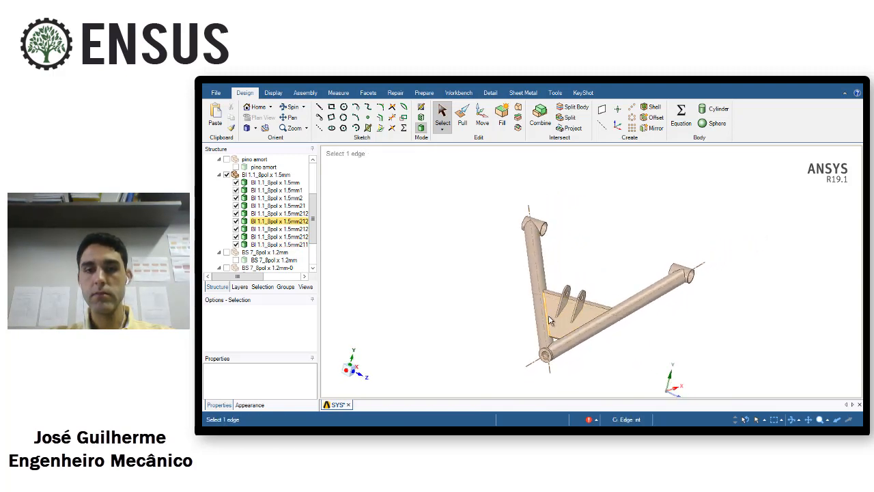
# Show all components of the suspension assembly and hide the reference plane
pyautogui.rightClick(372, 231)
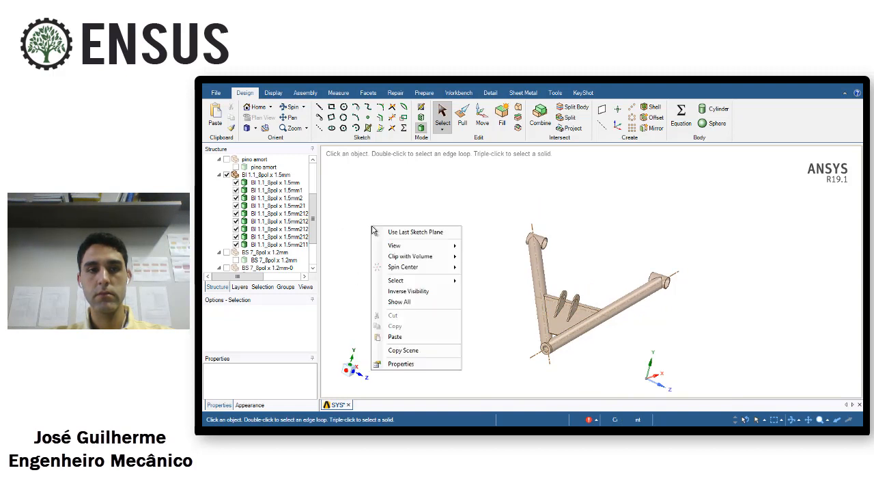
pyautogui.click(419, 305)
pyautogui.moveTo(574, 306); pyautogui.dragTo(495, 309, button='middle')
pyautogui.scroll(-2, 314, 233)
pyautogui.click(235, 268)
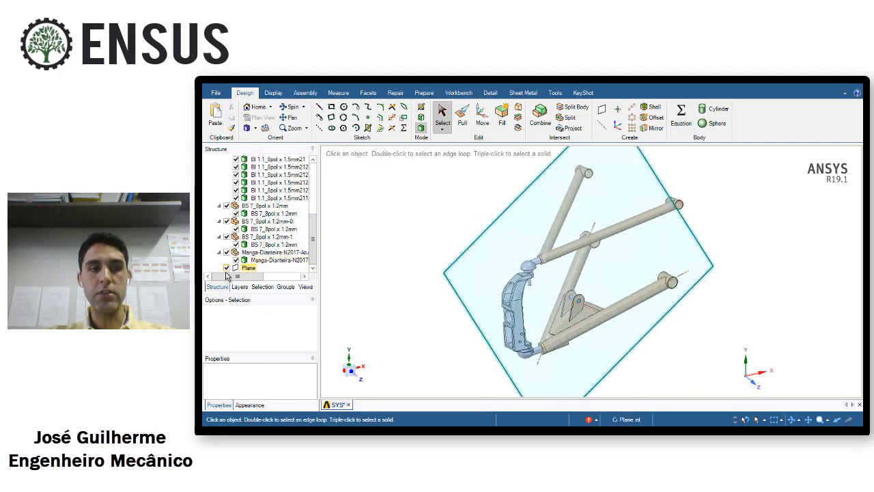
pyautogui.click(227, 268)
pyautogui.moveTo(478, 360); pyautogui.dragTo(575, 361, button='middle')
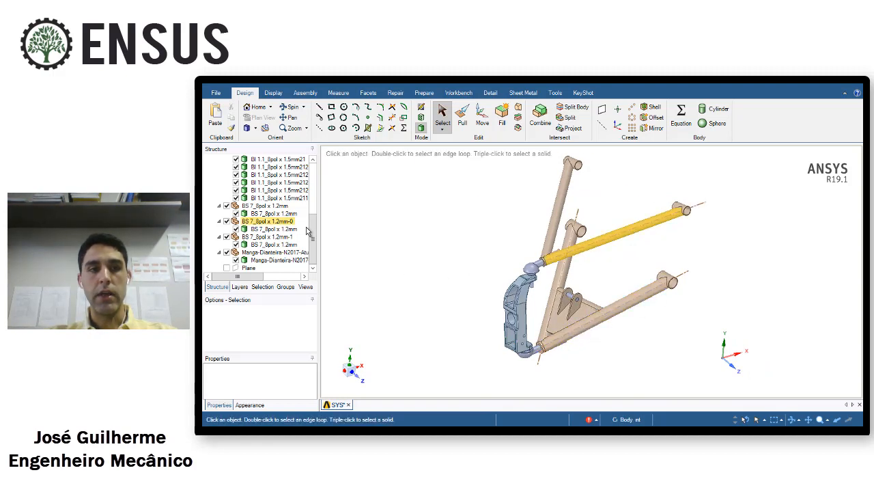
# Check the split bodies of the BI 1.1_8pol x 1.5mm component by highlighting them one by one, and clear the selection
pyautogui.scroll(2, 292, 205)
pyautogui.click(276, 182)
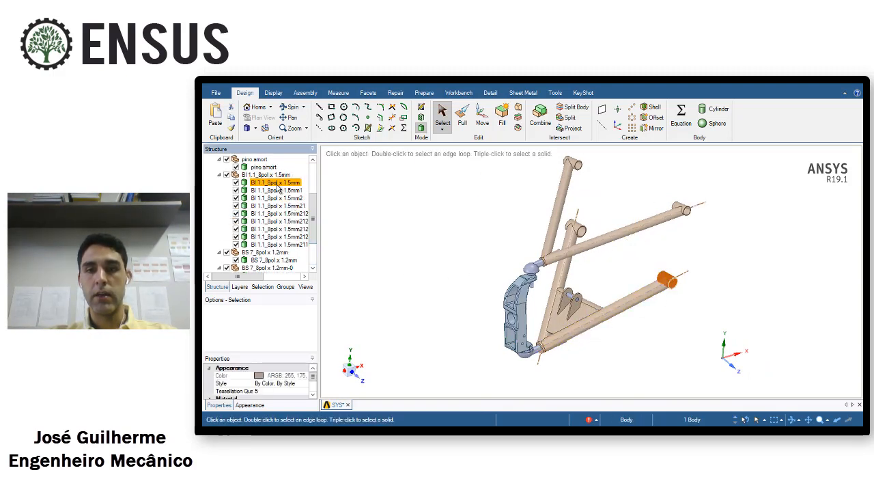
pyautogui.click(275, 197)
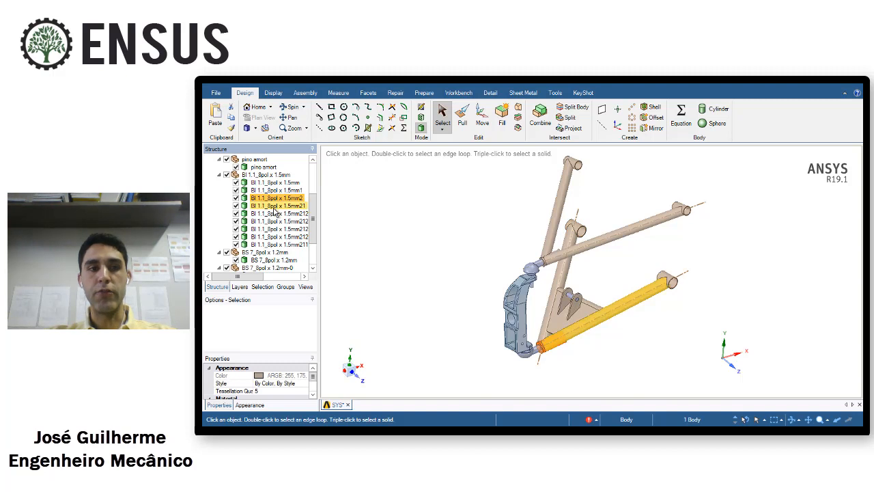
pyautogui.click(276, 205)
pyautogui.click(273, 214)
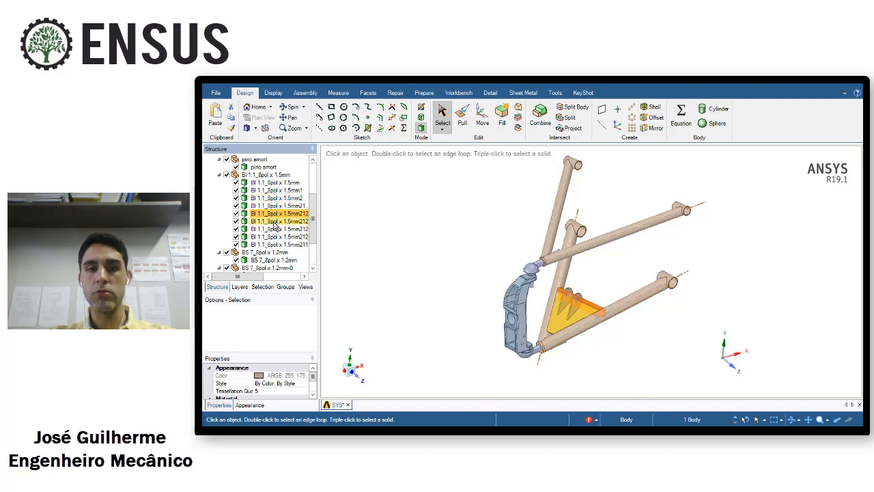
pyautogui.click(274, 222)
pyautogui.click(275, 230)
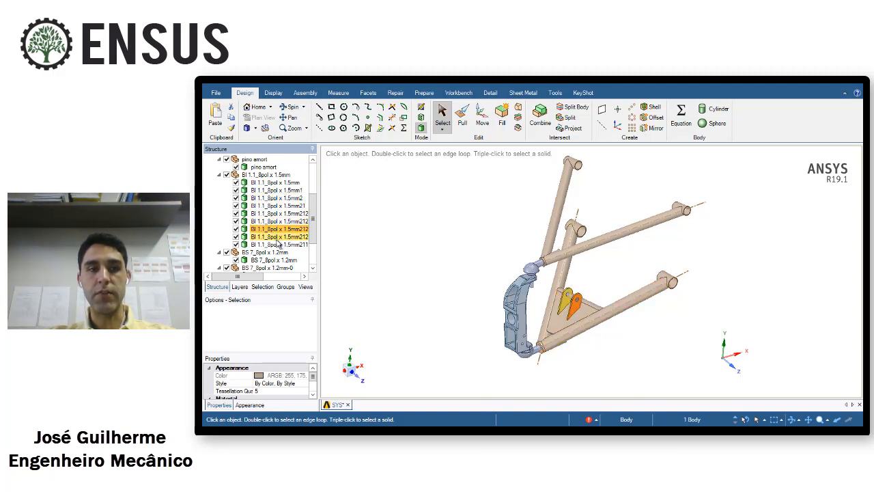
pyautogui.click(277, 237)
pyautogui.click(277, 244)
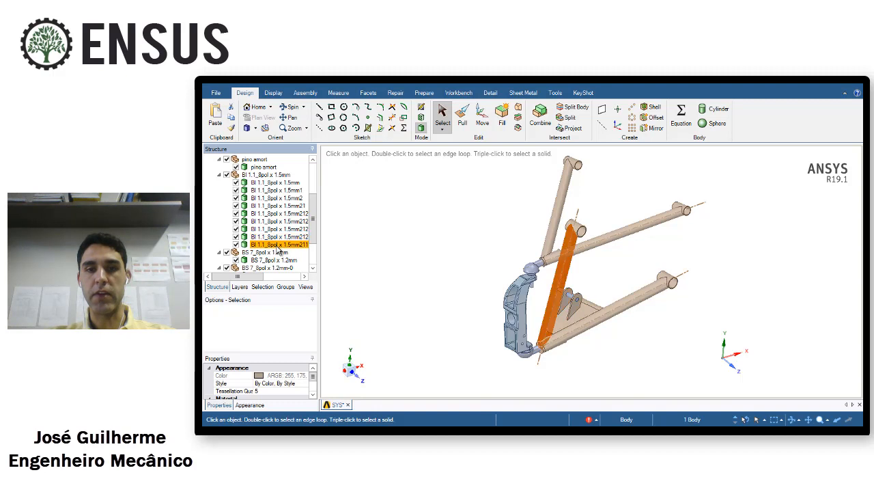
pyautogui.click(474, 240)
pyautogui.moveTo(474, 239); pyautogui.dragTo(480, 262, button='middle')
pyautogui.scroll(-1, 481, 261)
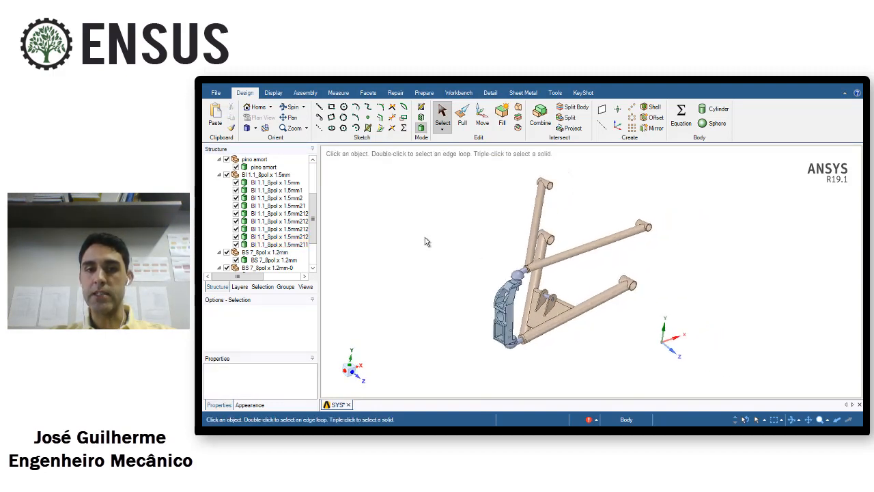